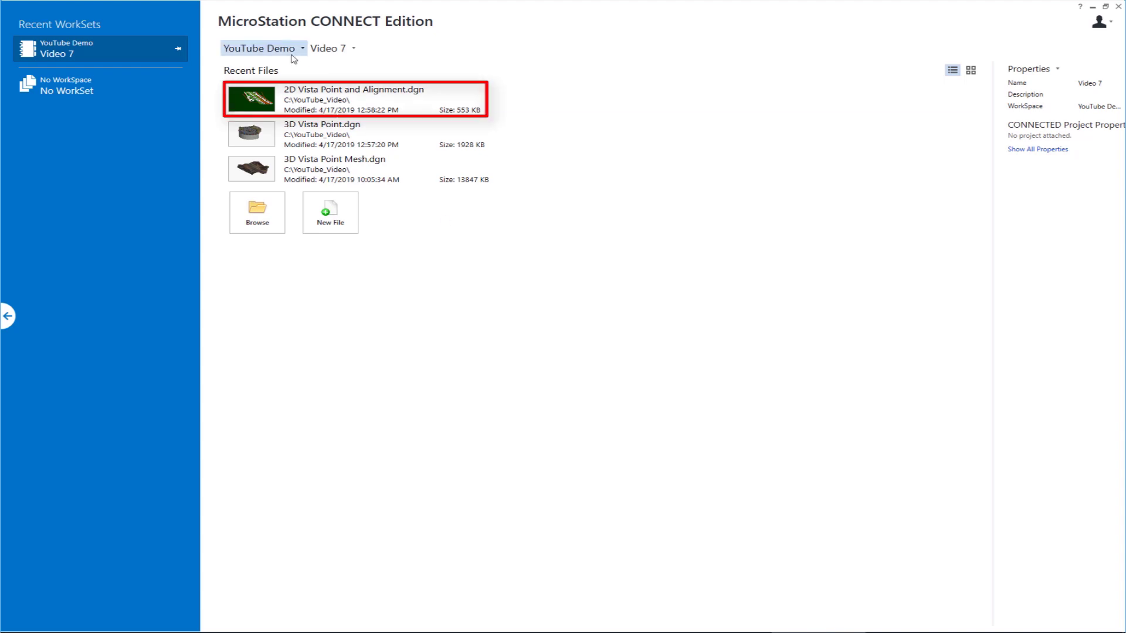
Open 2D Vista Point and Alignment.dgn from Recent Files and recentre the vista point design
{"action": "left_click", "coordinate": [270, 103]}
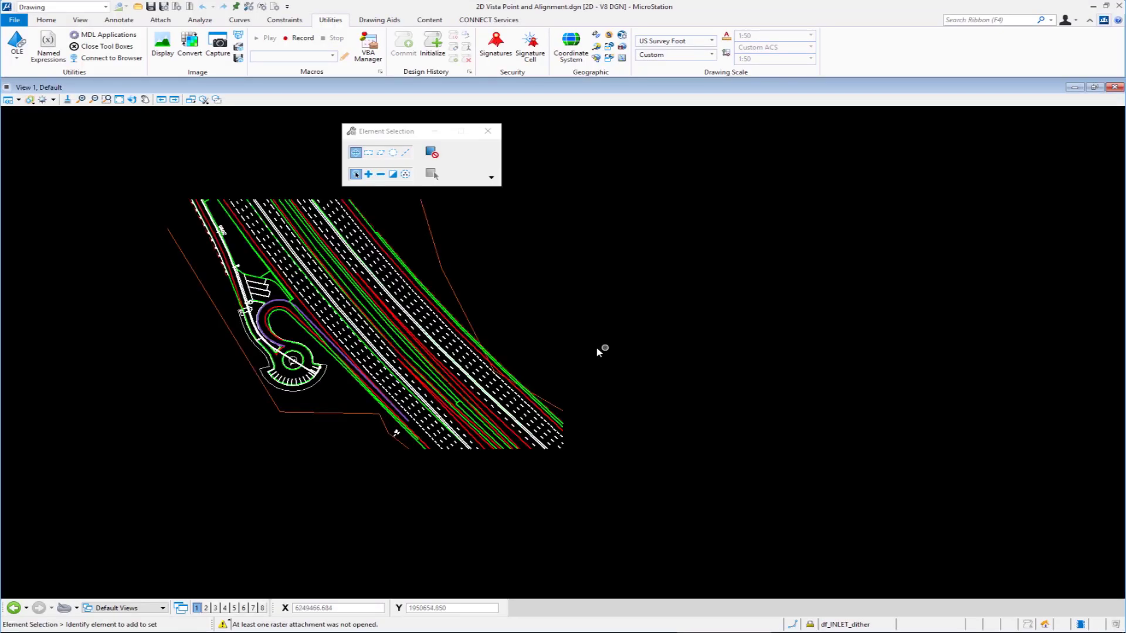
{"action": "middle_click_drag", "start_coordinate": [518, 319], "coordinate": [691, 344]}
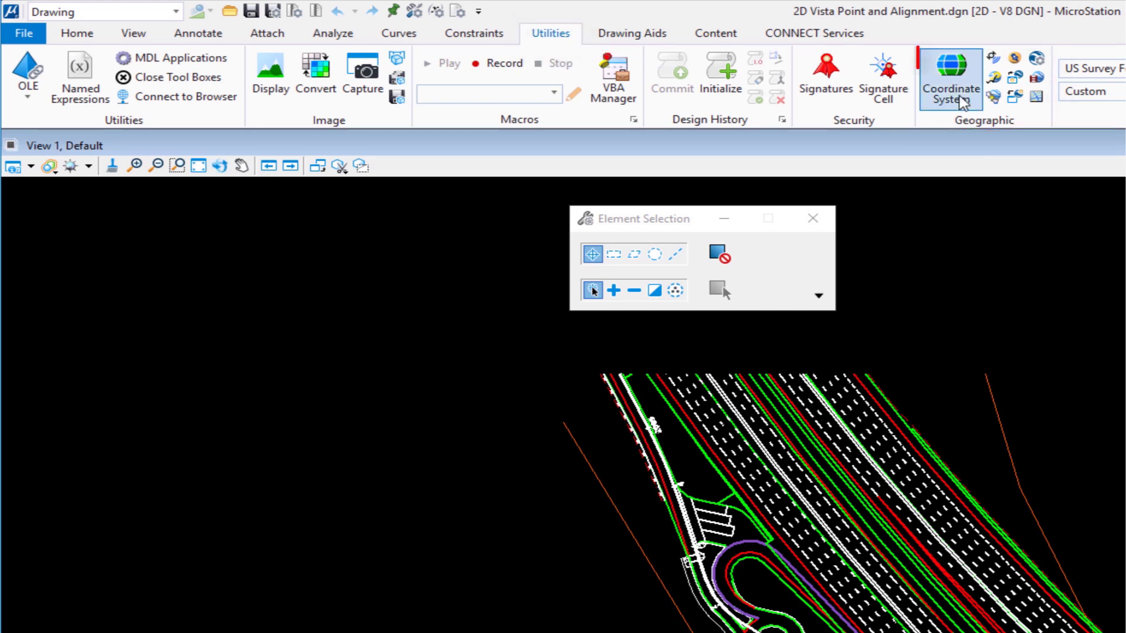
{"action": "left_click", "coordinate": [951, 82]}
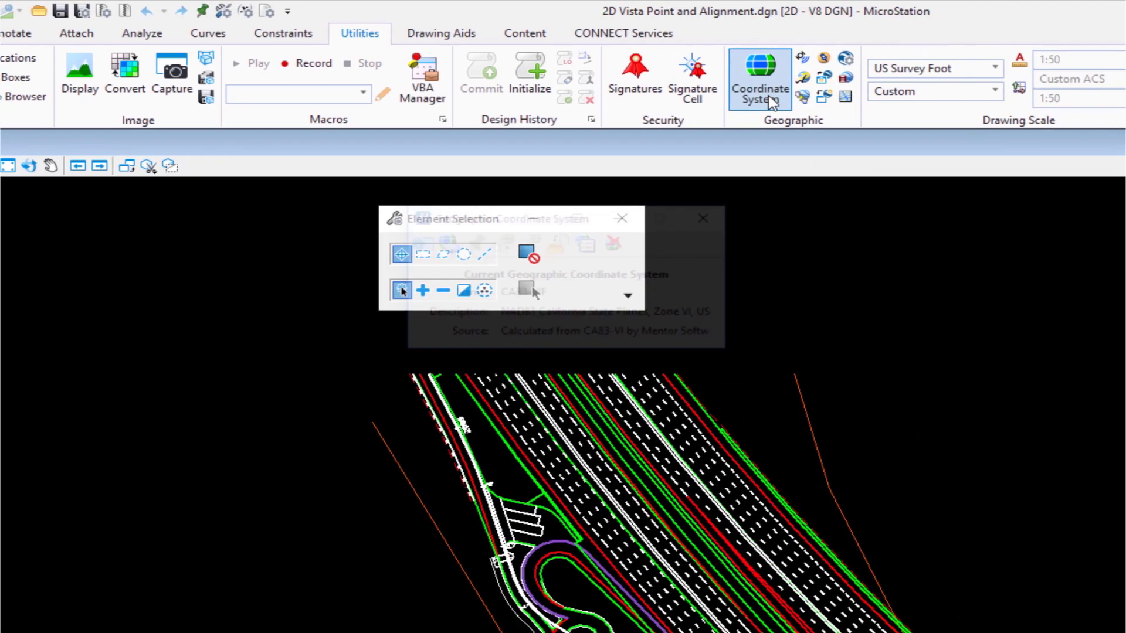
{"action": "left_click_drag", "start_coordinate": [429, 222], "coordinate": [693, 214]}
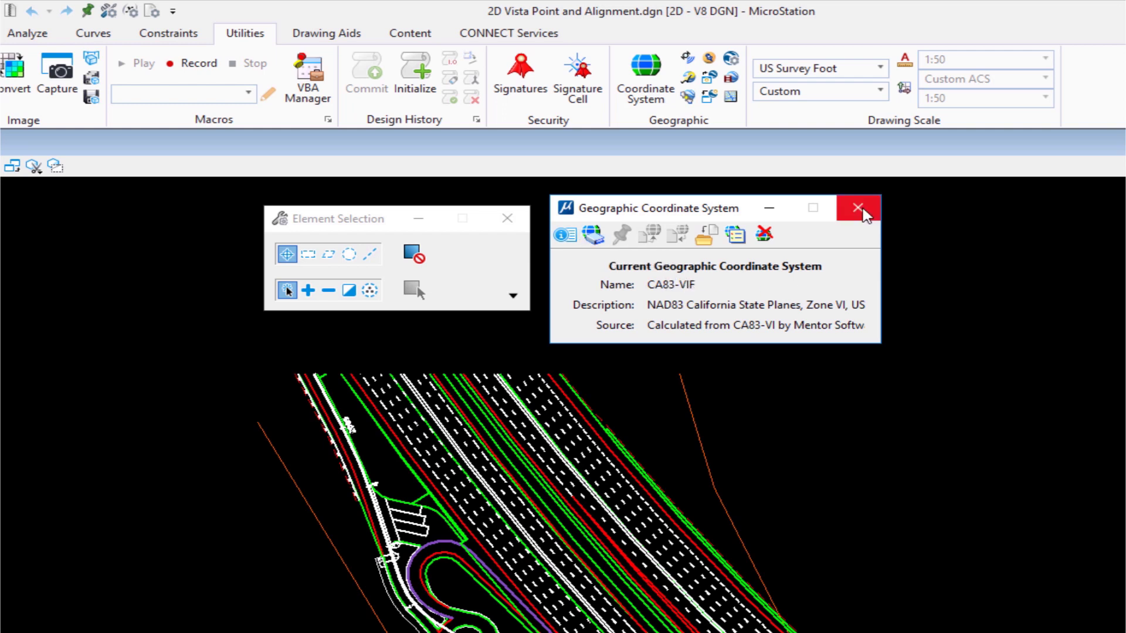
{"action": "left_click", "coordinate": [857, 207]}
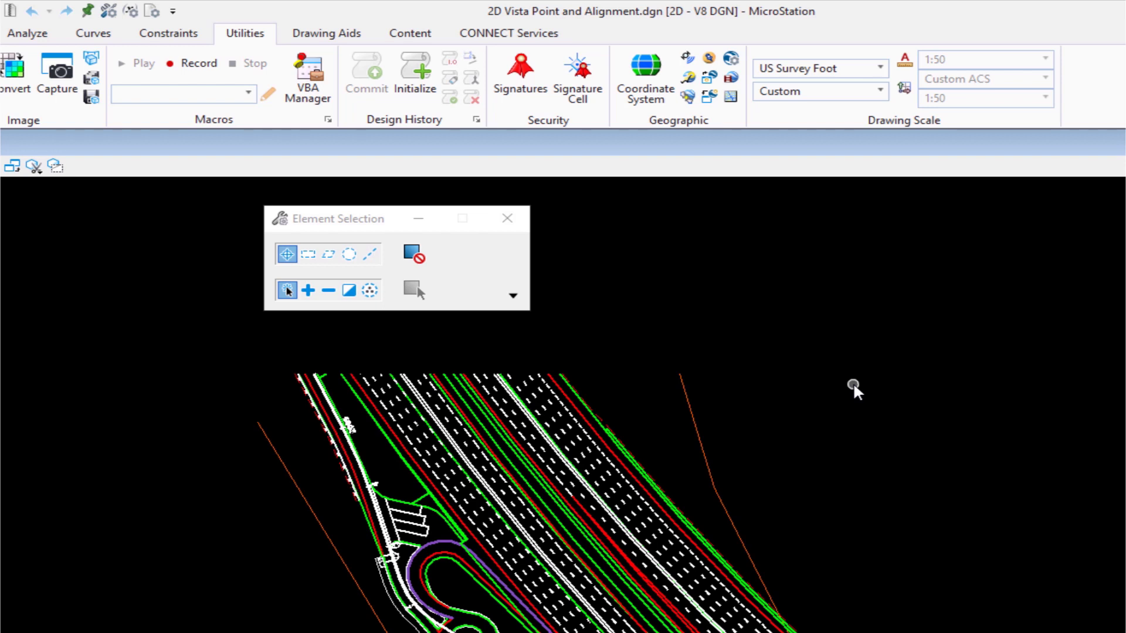
Launch Google Earth Pro via Synchronize Google Earth View, dismiss the update notice, and shift its window right
{"action": "left_click", "coordinate": [710, 79]}
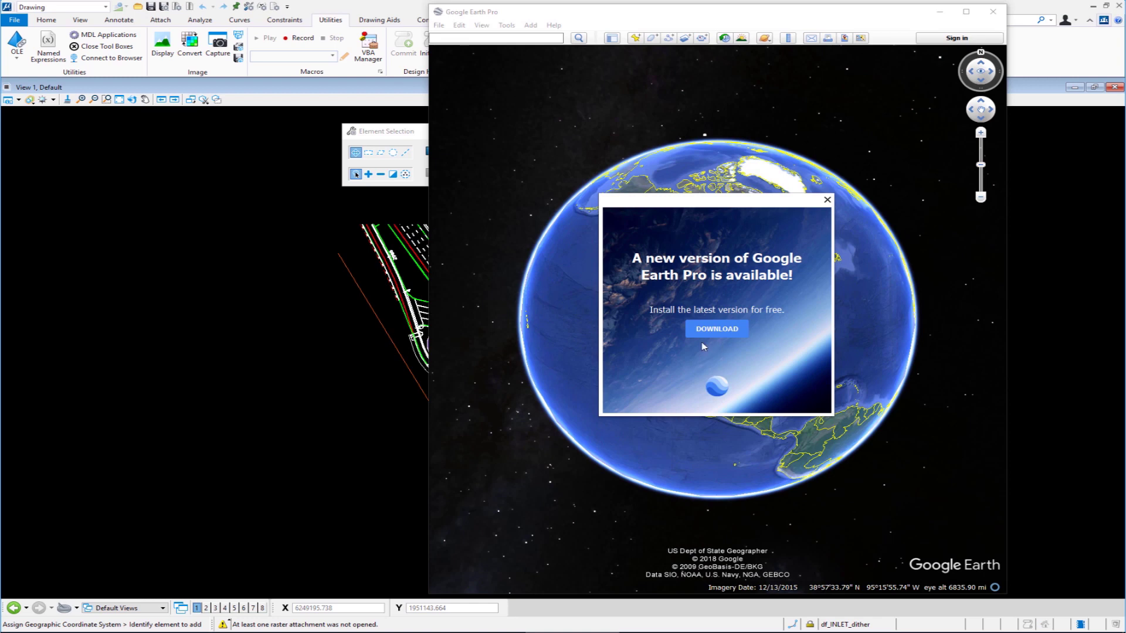
{"action": "left_click", "coordinate": [826, 202]}
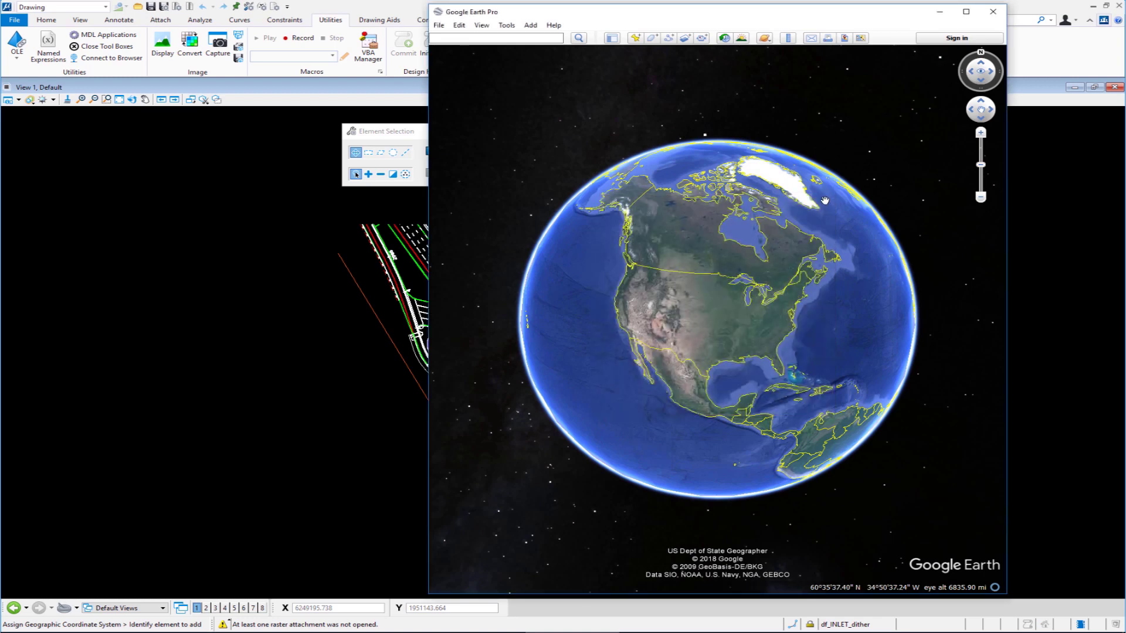
{"action": "left_click_drag", "start_coordinate": [684, 13], "coordinate": [802, 12]}
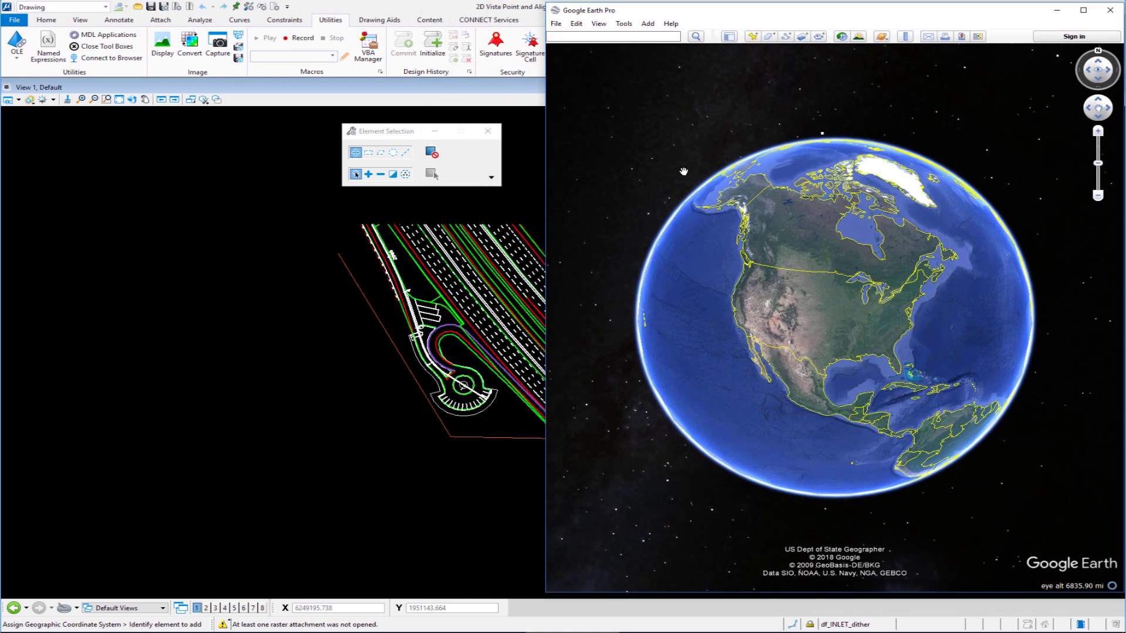
Restore MicroStation from maximized and snap it to the left half of the screen
{"action": "left_click", "coordinate": [411, 89]}
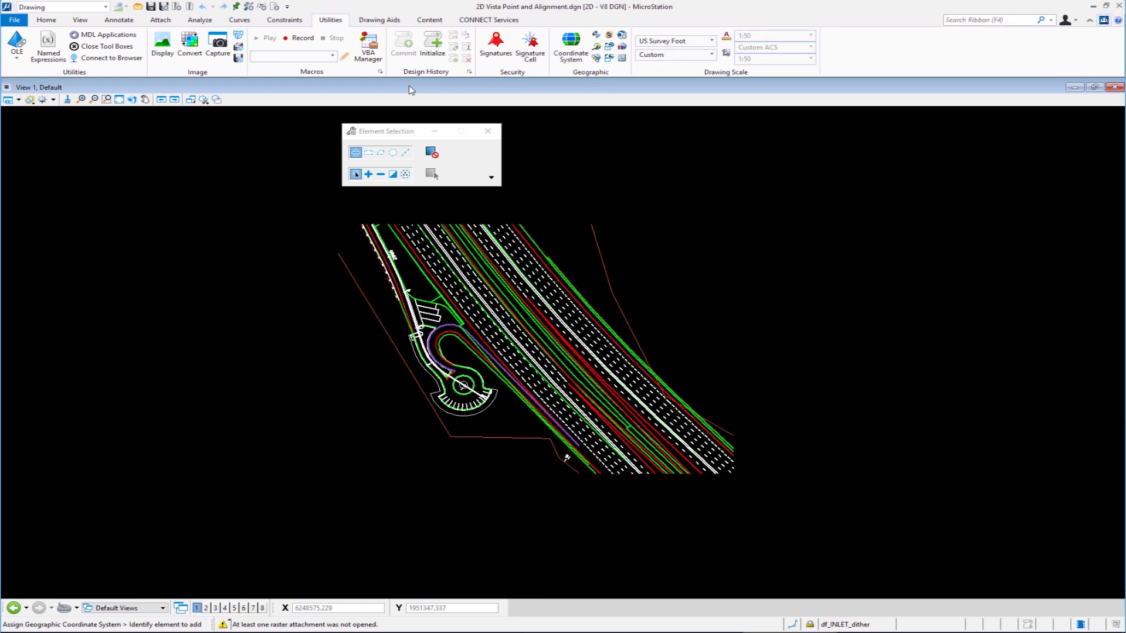
{"action": "key", "text": "super+Down"}
{"action": "key", "text": "super+Left"}
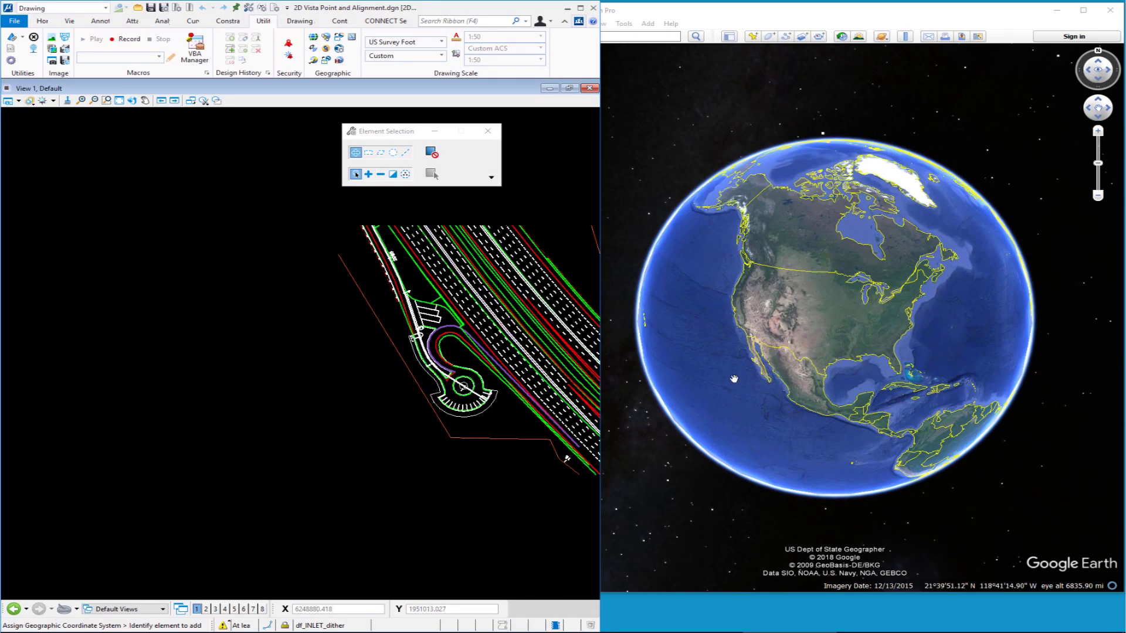
Synchronize Google Earth to View 1 so it flies to the freeway vista point site
{"action": "middle_click_drag", "start_coordinate": [592, 261], "coordinate": [480, 253]}
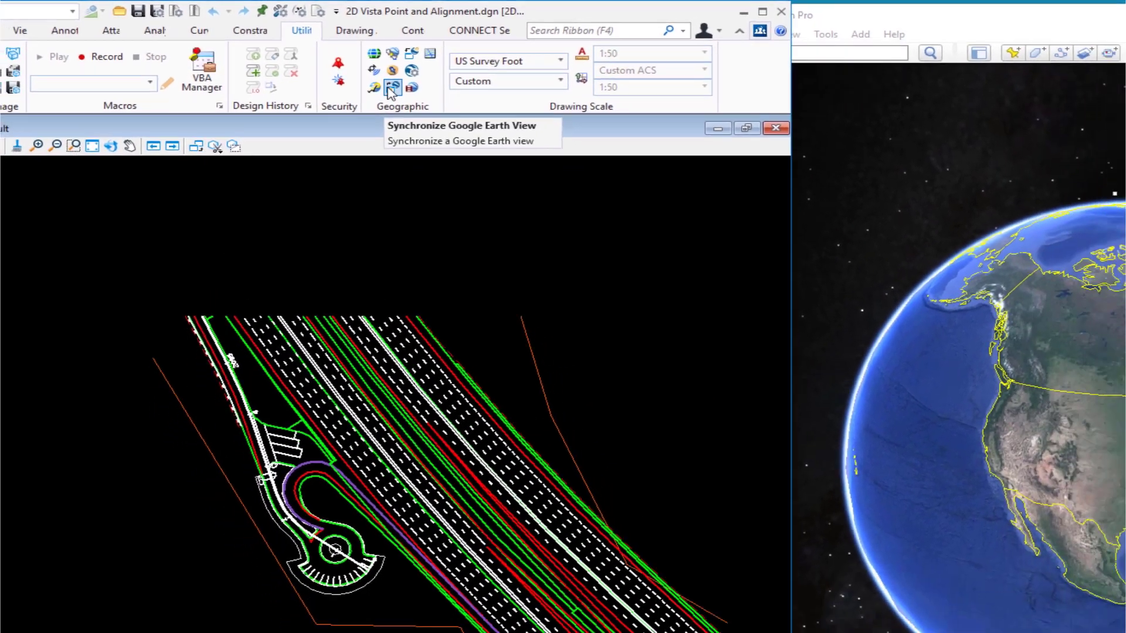
{"action": "left_click", "coordinate": [422, 103]}
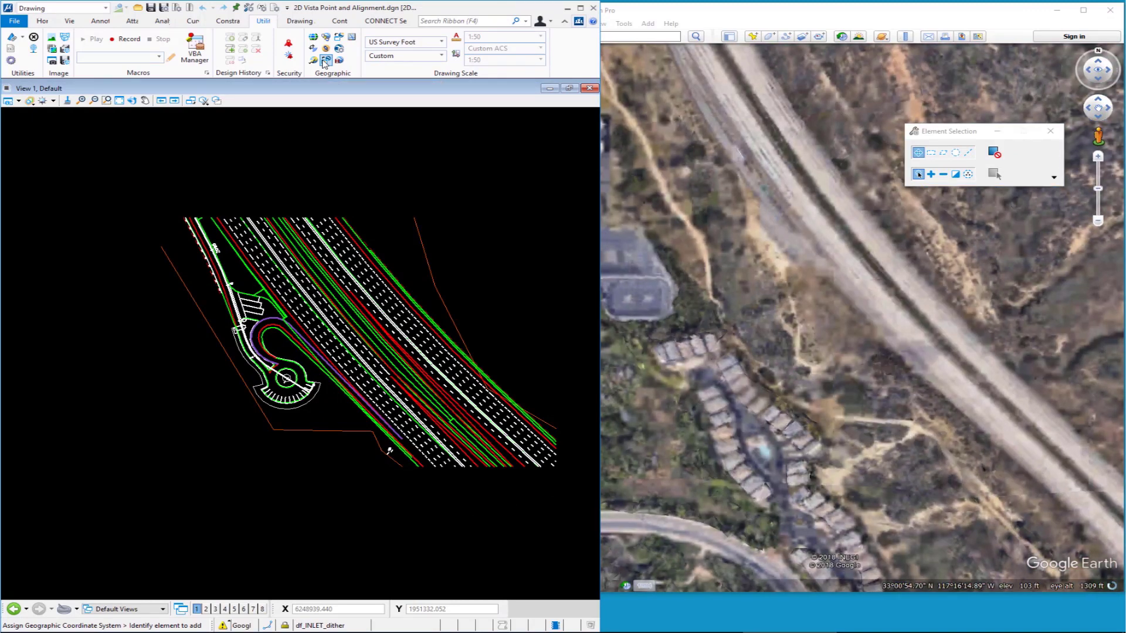
{"action": "left_click", "coordinate": [851, 348]}
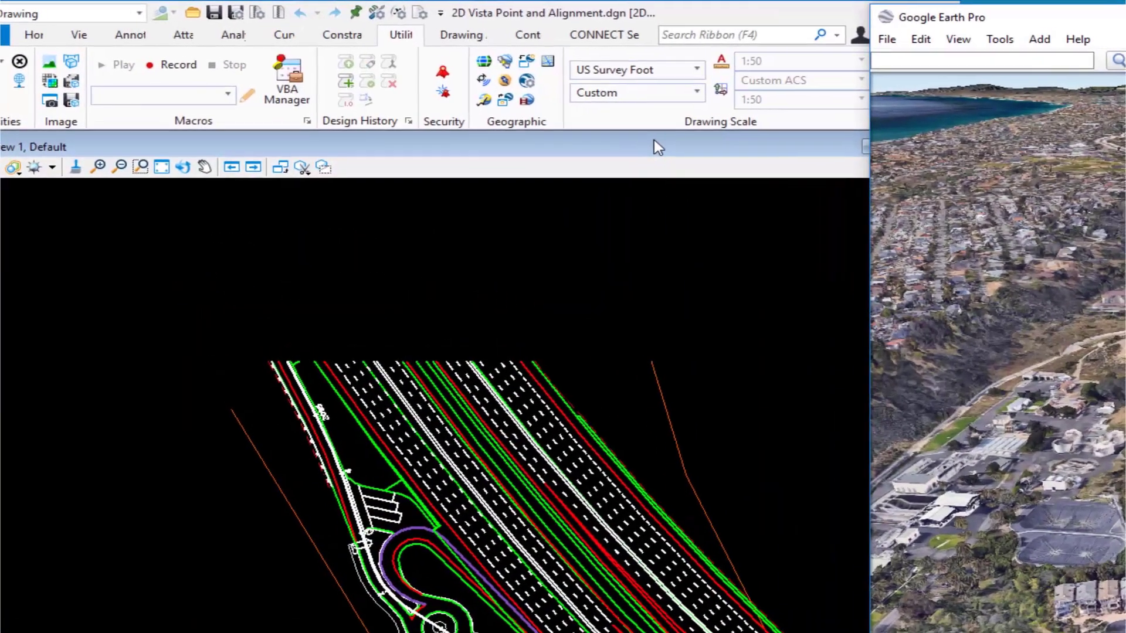
{"action": "left_click", "coordinate": [418, 89]}
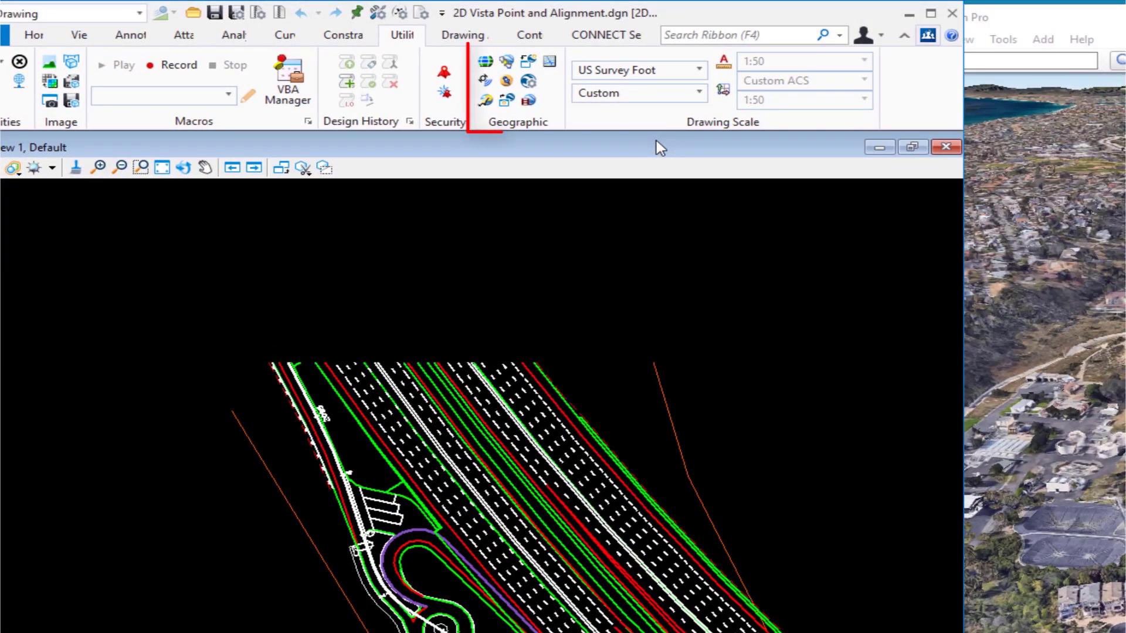
Export the drawing to Google Earth as 2D Vista Point and Alignment.kmz, keeping the default name
{"action": "left_click", "coordinate": [485, 103]}
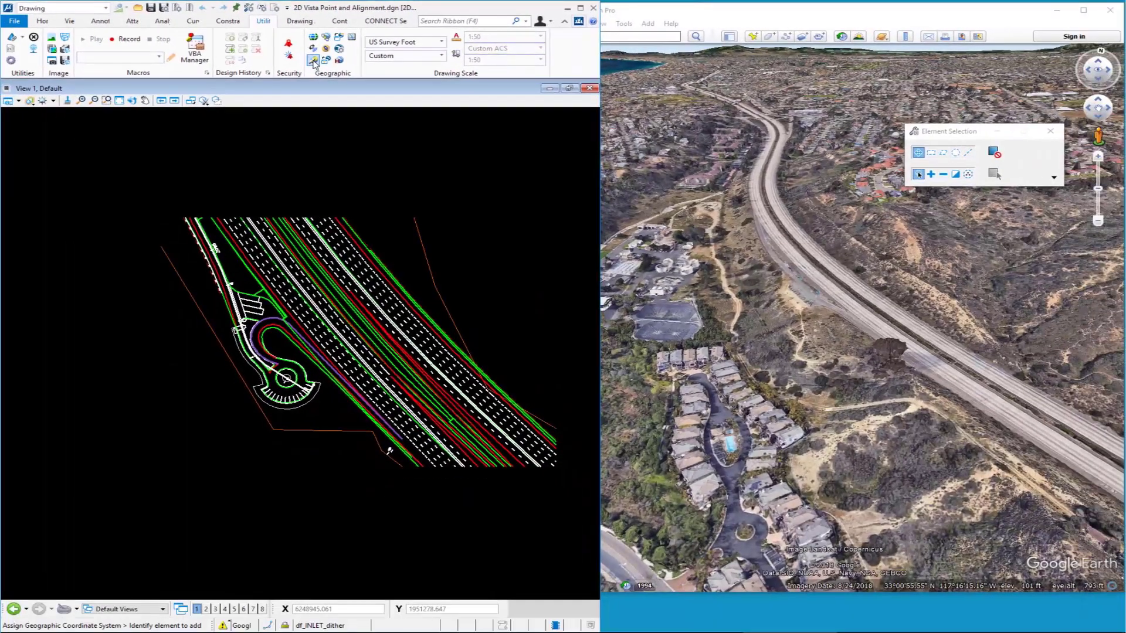
{"action": "left_click", "coordinate": [314, 61]}
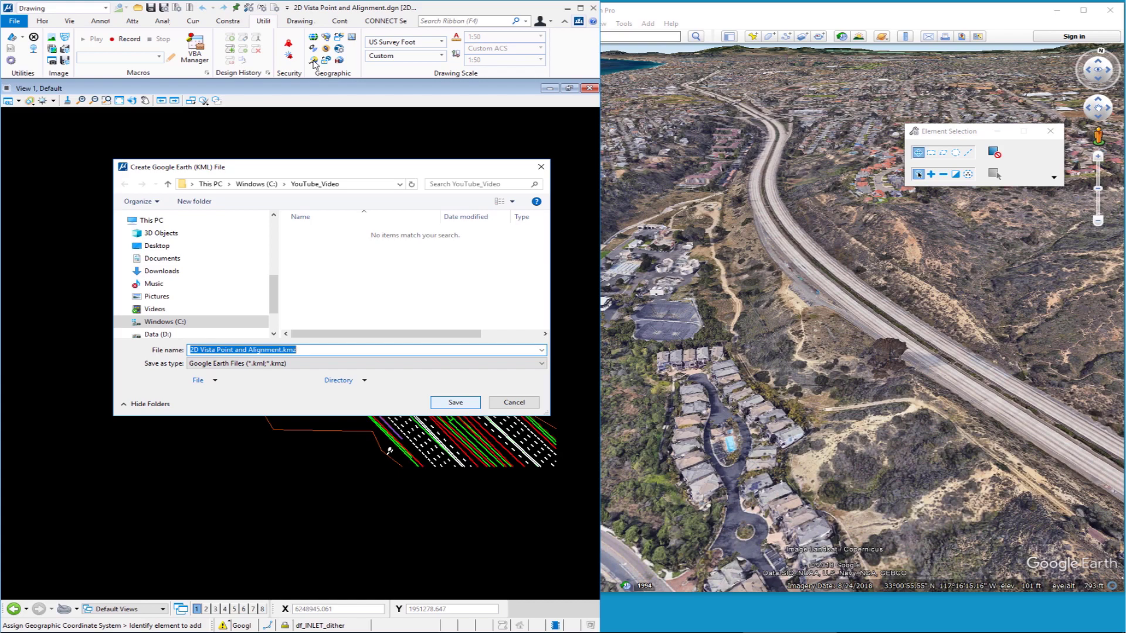
{"action": "left_click", "coordinate": [456, 403]}
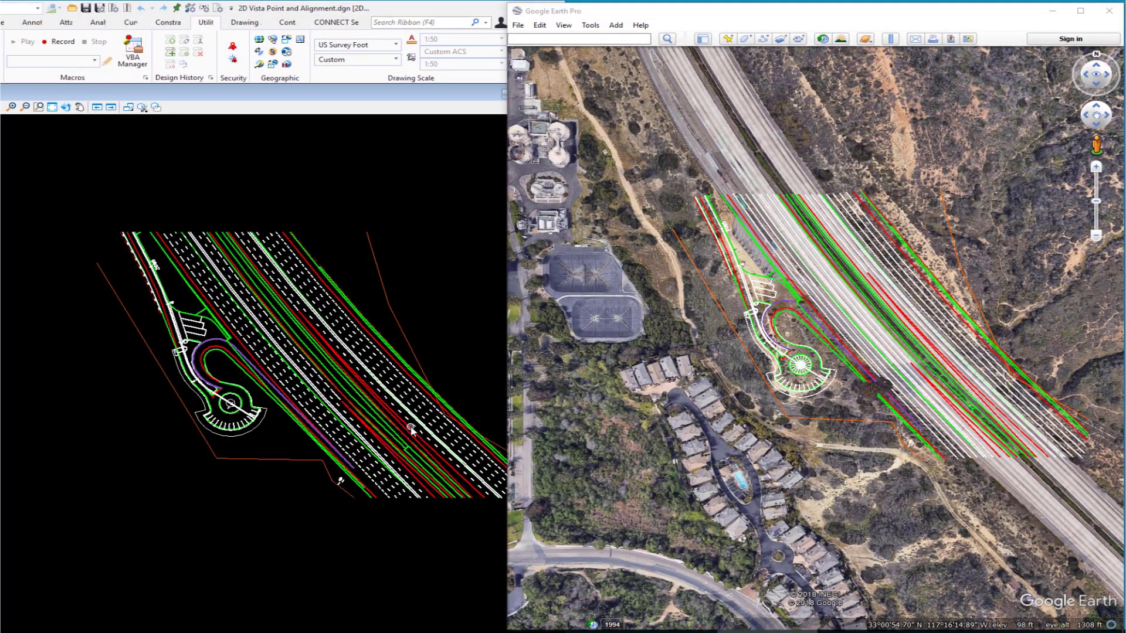
Zoom into the exported linework in Google Earth, rotate around the site, then reset to north-up
{"action": "scroll", "coordinate": [821, 382], "scroll_direction": "up", "scroll_amount": 3}
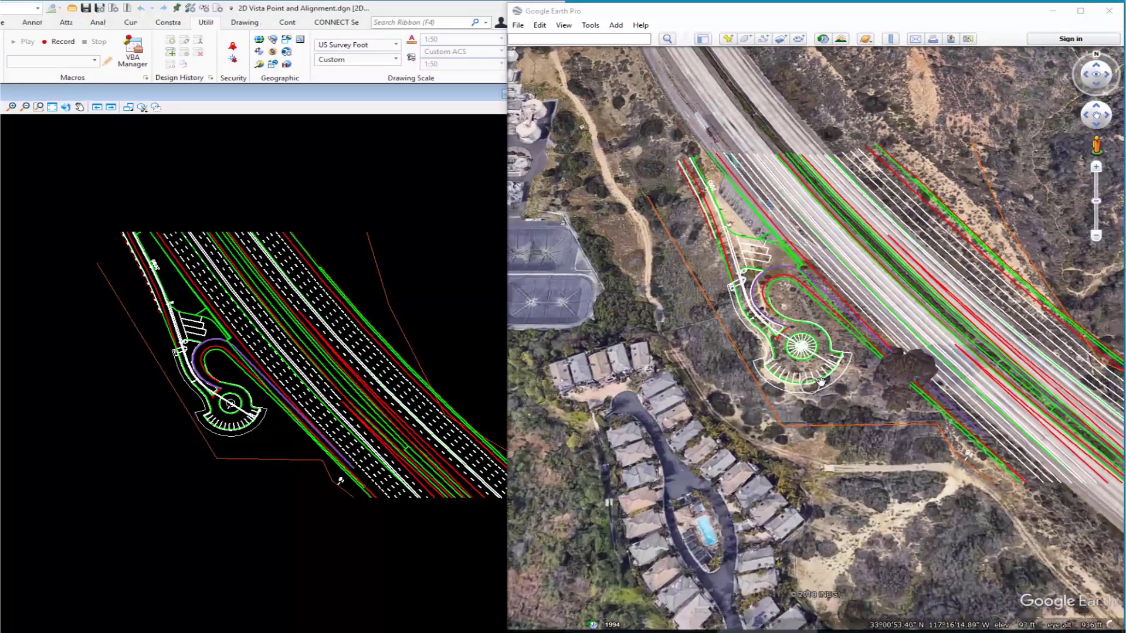
{"action": "scroll", "coordinate": [821, 382], "scroll_direction": "up", "scroll_amount": 3}
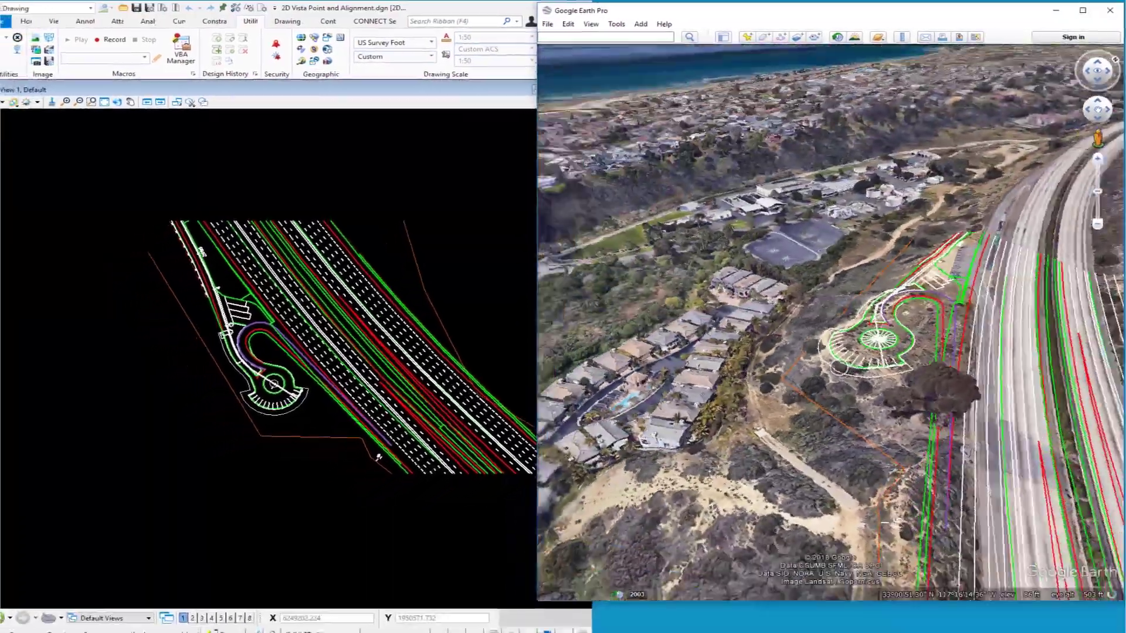
{"action": "left_click_drag", "start_coordinate": [1115, 60], "coordinate": [1081, 56]}
{"action": "left_click", "coordinate": [1080, 56]}
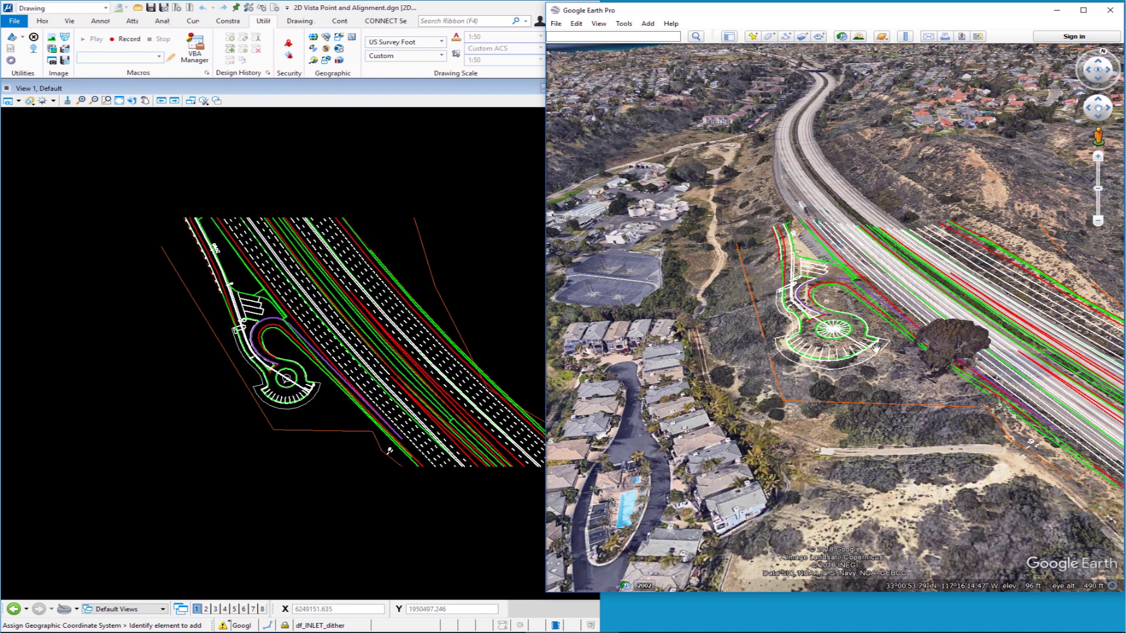
Delete the 2D Vista Point and Alignment overlay from Google Earth's places, then bring MicroStation forward
{"action": "left_click", "coordinate": [731, 37]}
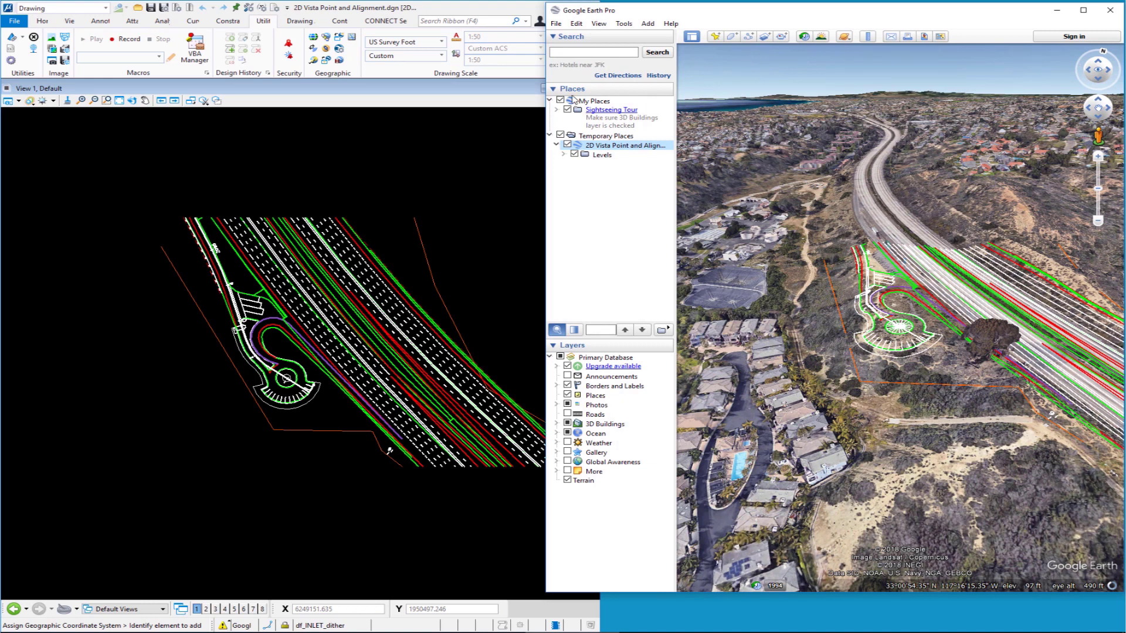
{"action": "right_click", "coordinate": [601, 150]}
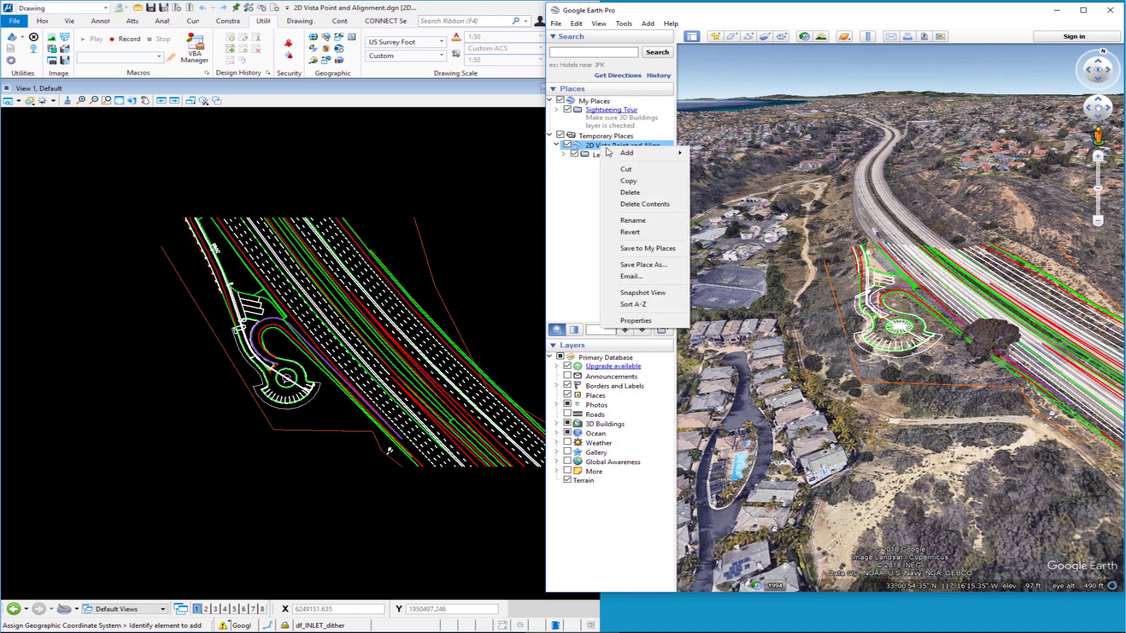
{"action": "left_click", "coordinate": [618, 192]}
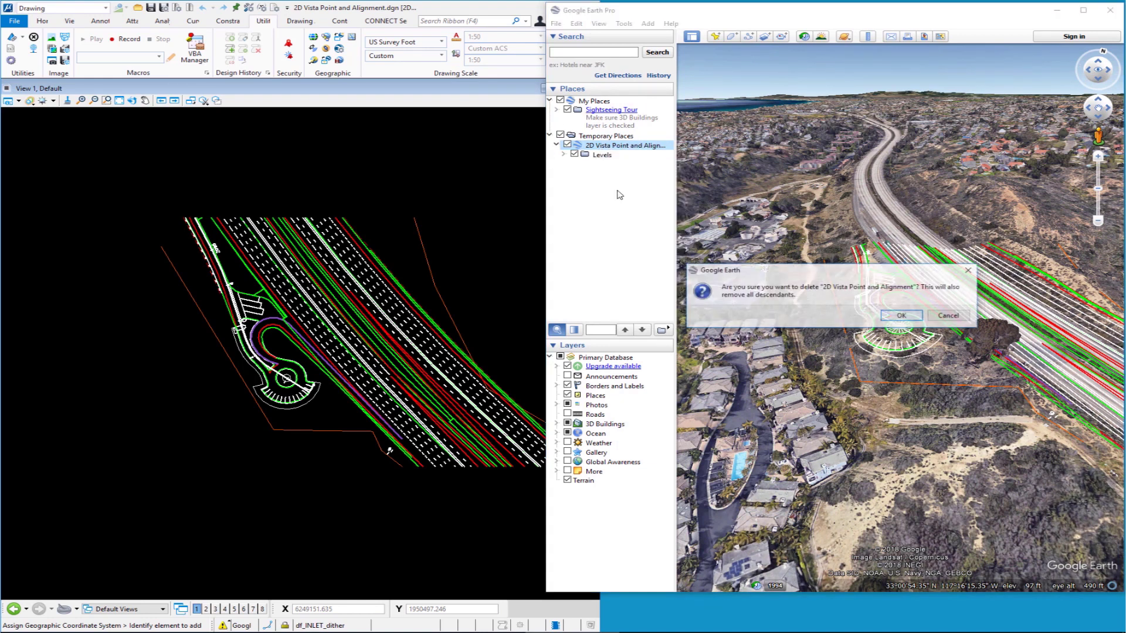
{"action": "left_click", "coordinate": [912, 317]}
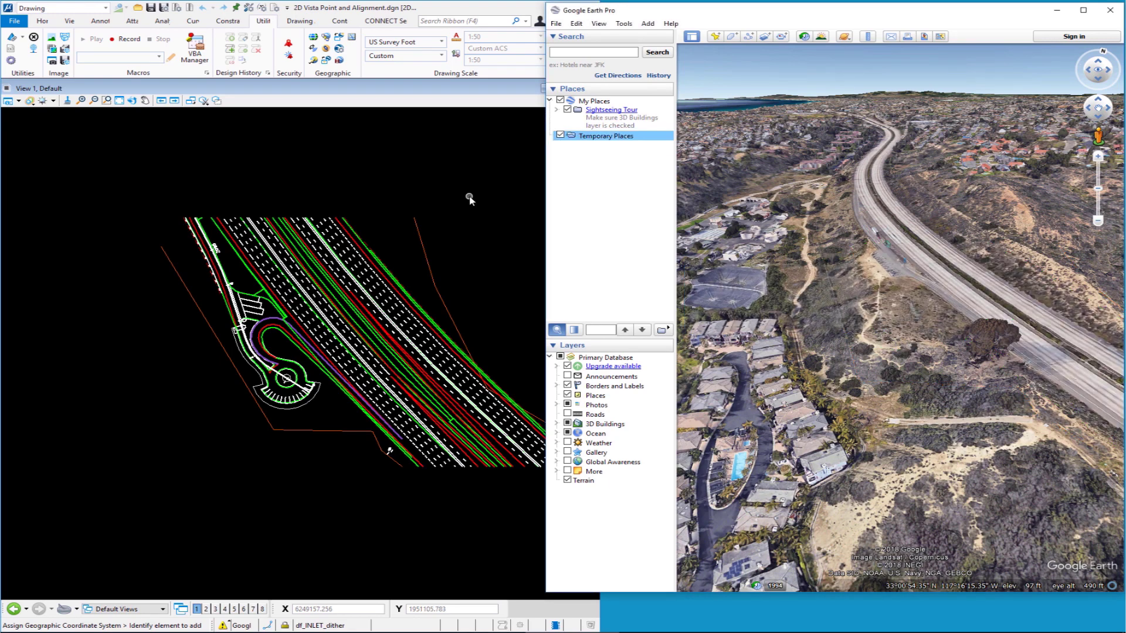
{"action": "left_click", "coordinate": [690, 37]}
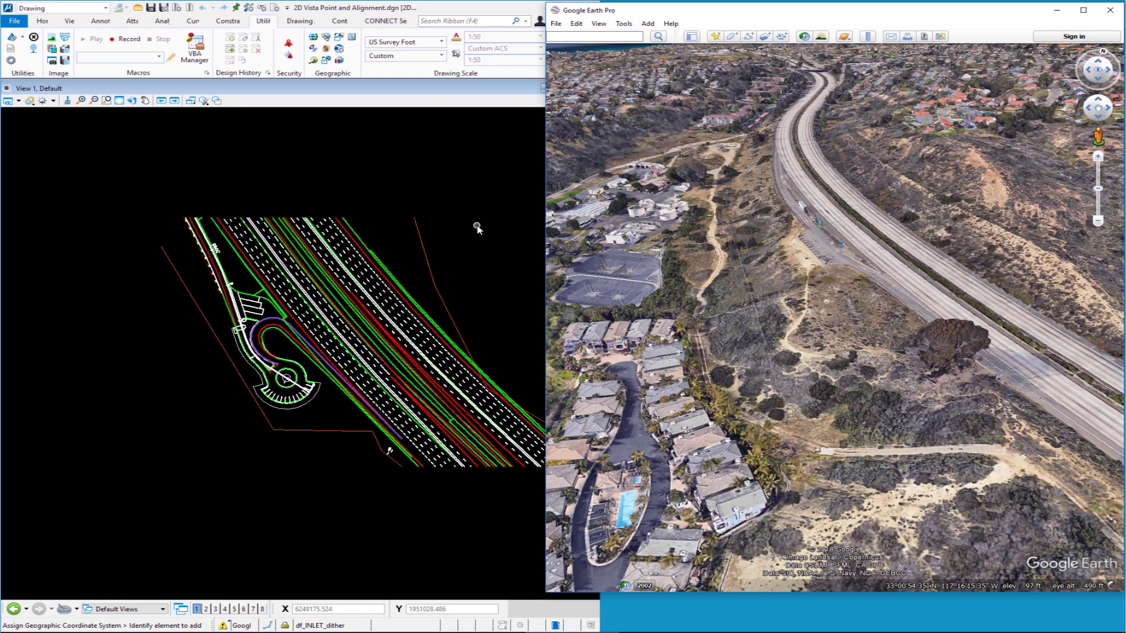
{"action": "left_click", "coordinate": [465, 97]}
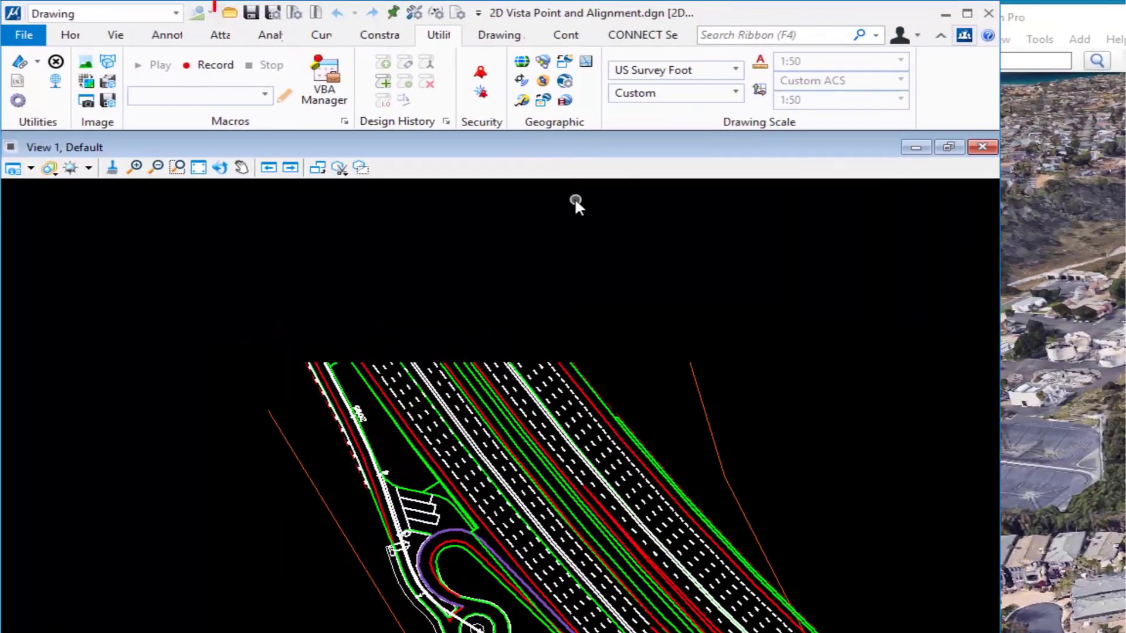
Open 3D Vista Point.dgn, centre the platform model and rotate the view to see it in 3-D
{"action": "left_click", "coordinate": [229, 13]}
{"action": "left_click", "coordinate": [490, 414]}
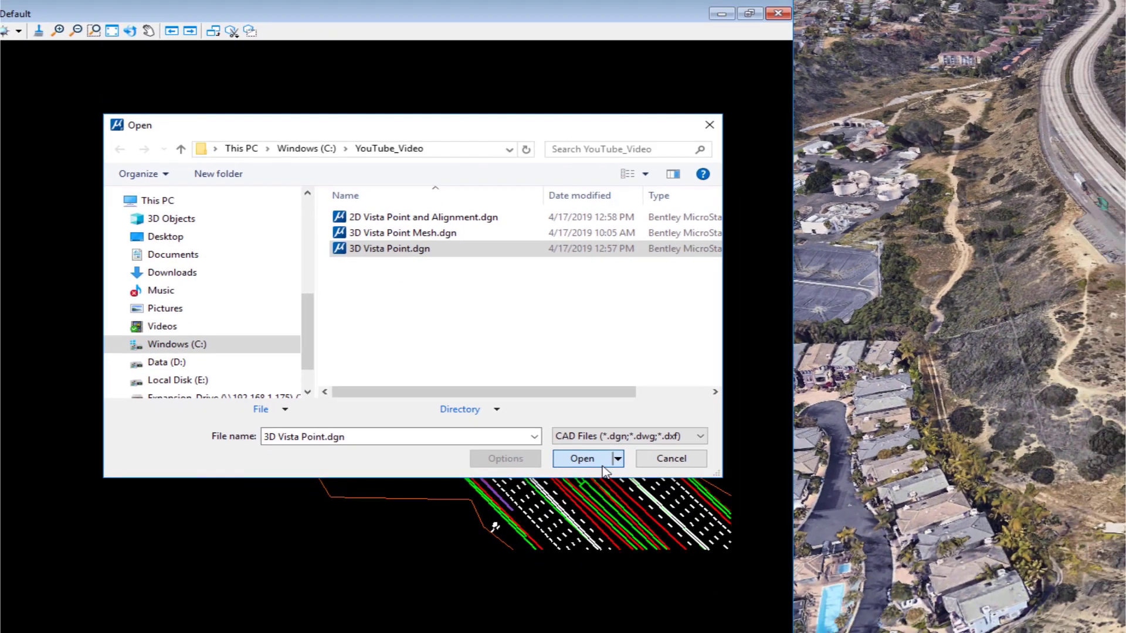
{"action": "left_click", "coordinate": [674, 496]}
{"action": "middle_click_drag", "start_coordinate": [466, 406], "coordinate": [467, 385]}
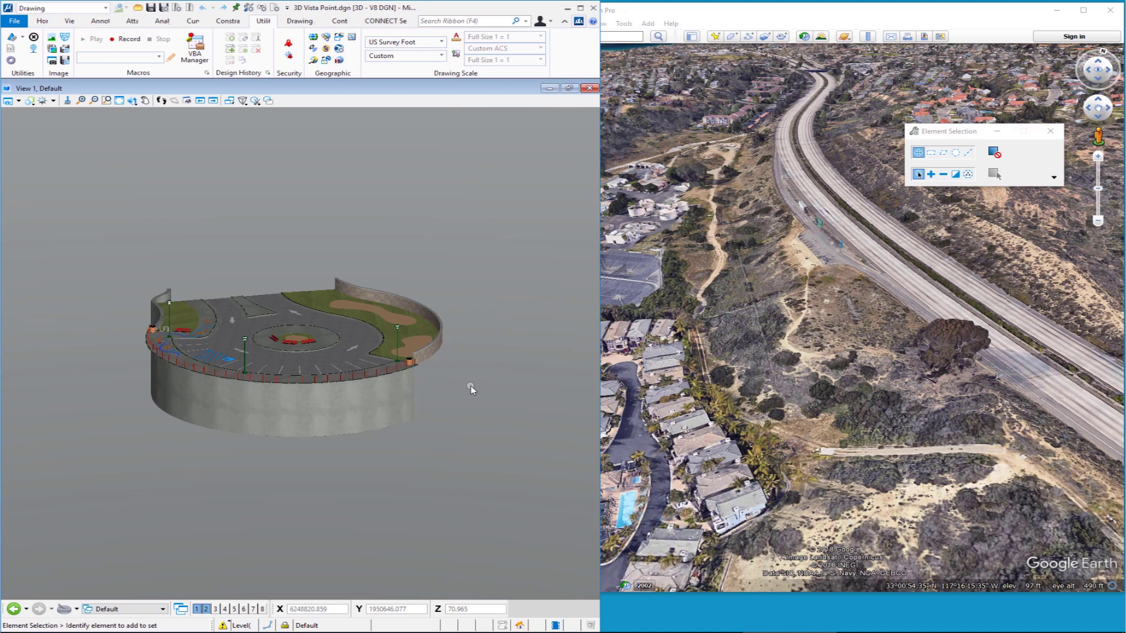
{"action": "middle_click_drag", "start_coordinate": [315, 348], "coordinate": [215, 387], "text": "shift"}
{"action": "right_click", "coordinate": [215, 388]}
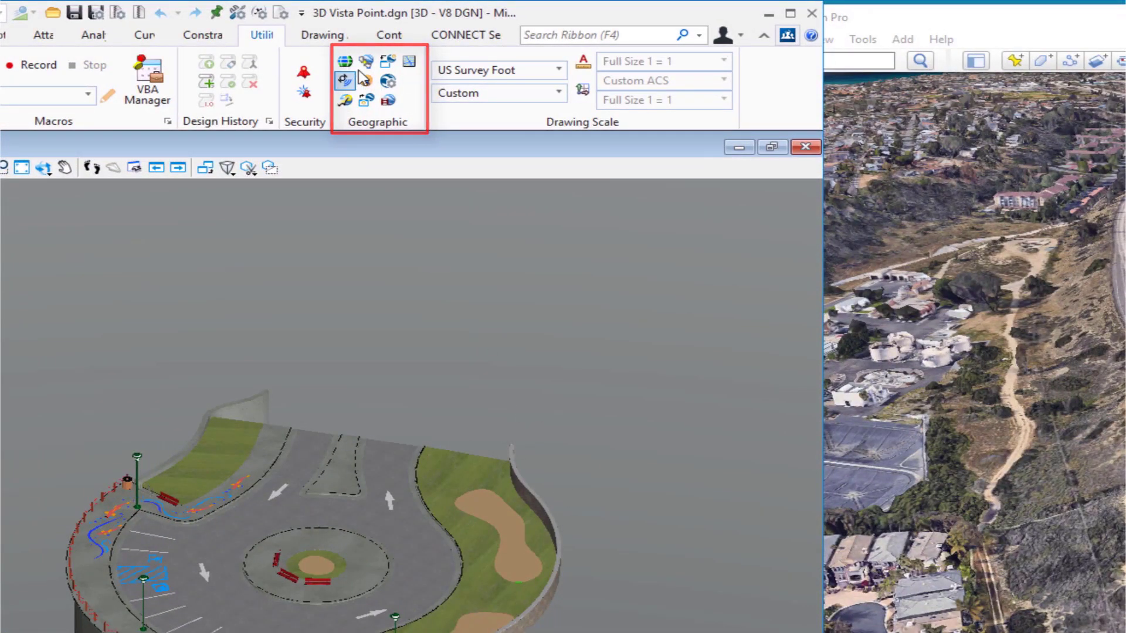
Check the file's Geographic Coordinate System information and close it
{"action": "left_click", "coordinate": [345, 100]}
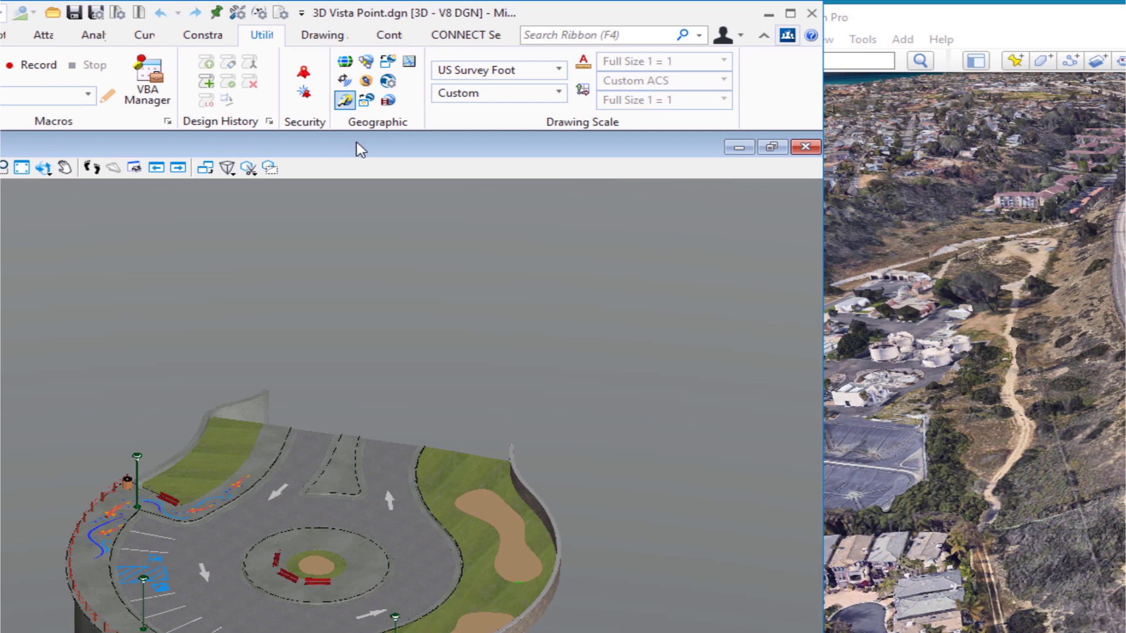
{"action": "left_click", "coordinate": [346, 62]}
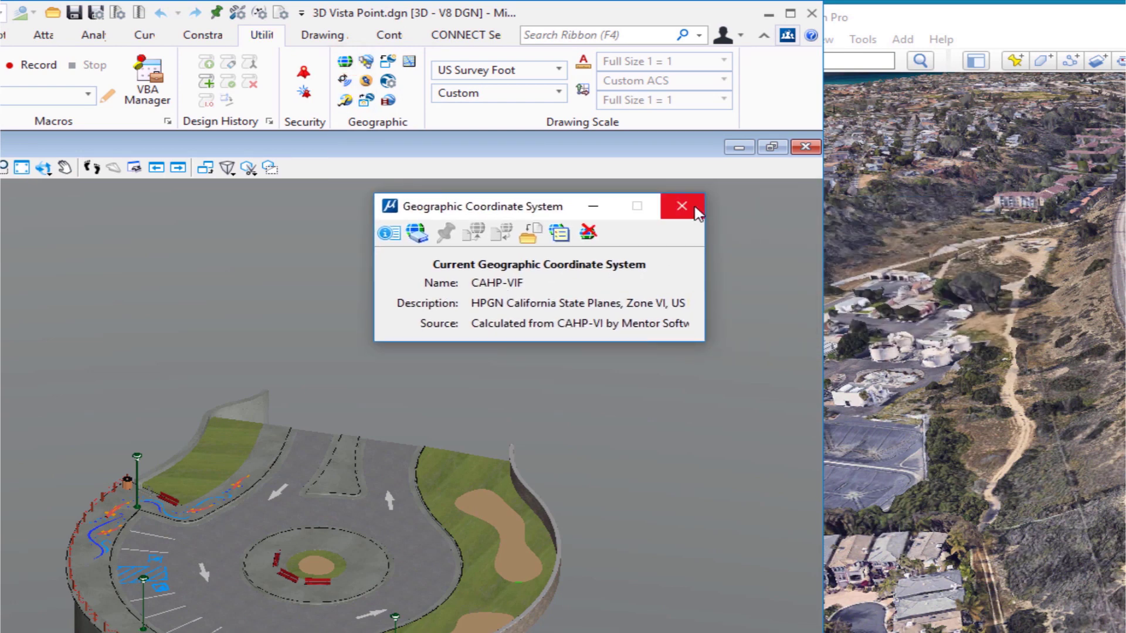
{"action": "left_click", "coordinate": [682, 206]}
{"action": "left_click", "coordinate": [472, 239]}
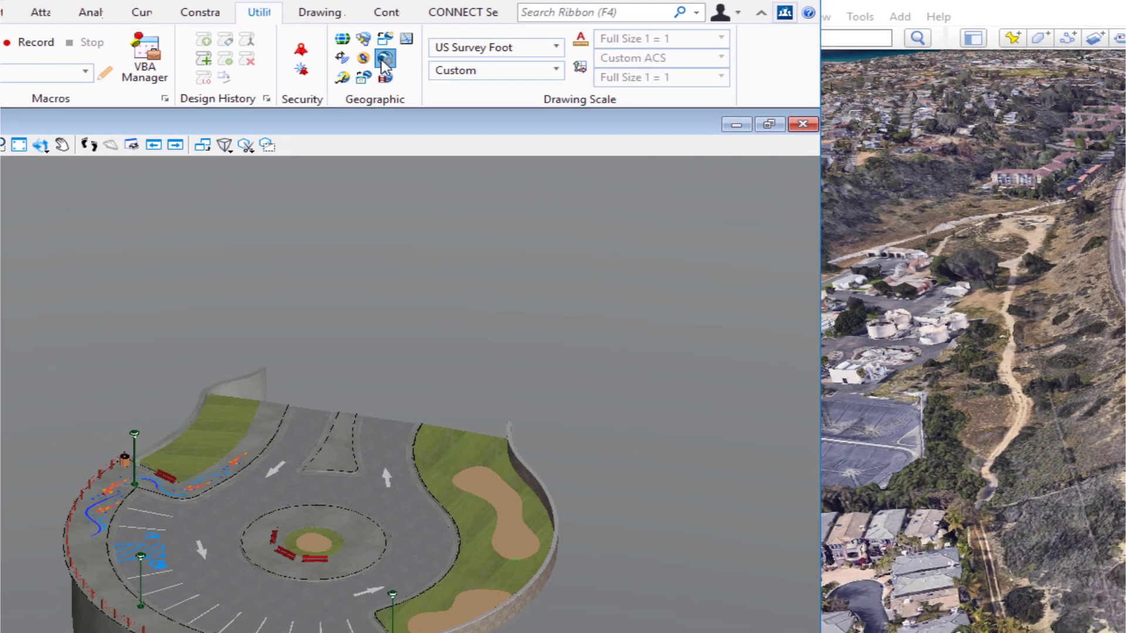
Set Google Earth Settings to KML and Collada format with Absolute altitude mode
{"action": "left_click", "coordinate": [386, 82]}
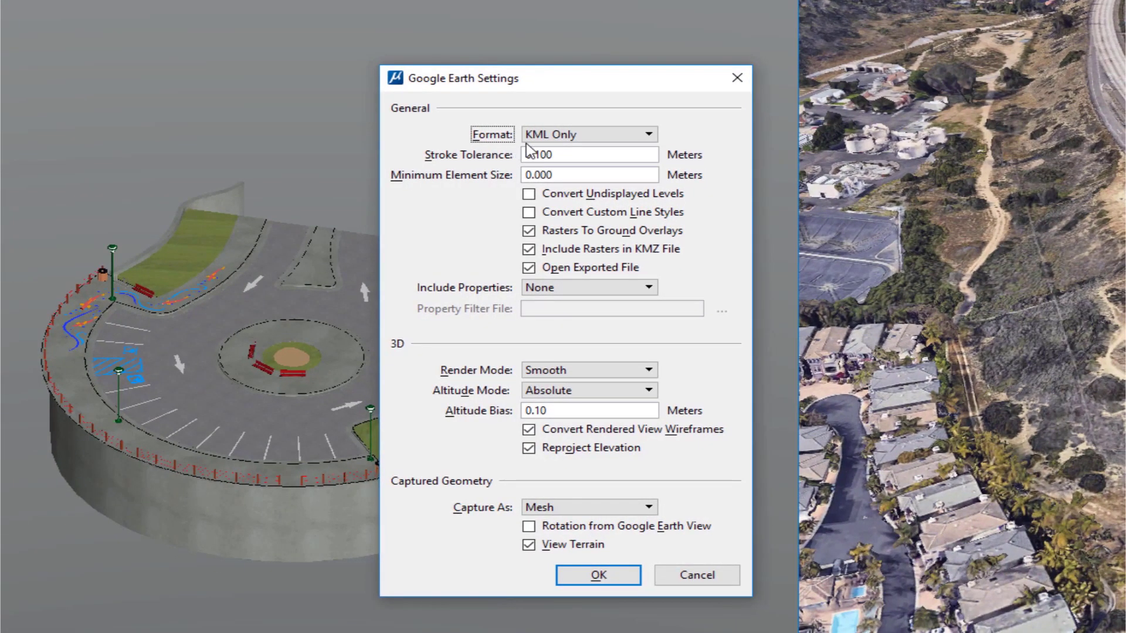
{"action": "left_click", "coordinate": [562, 140]}
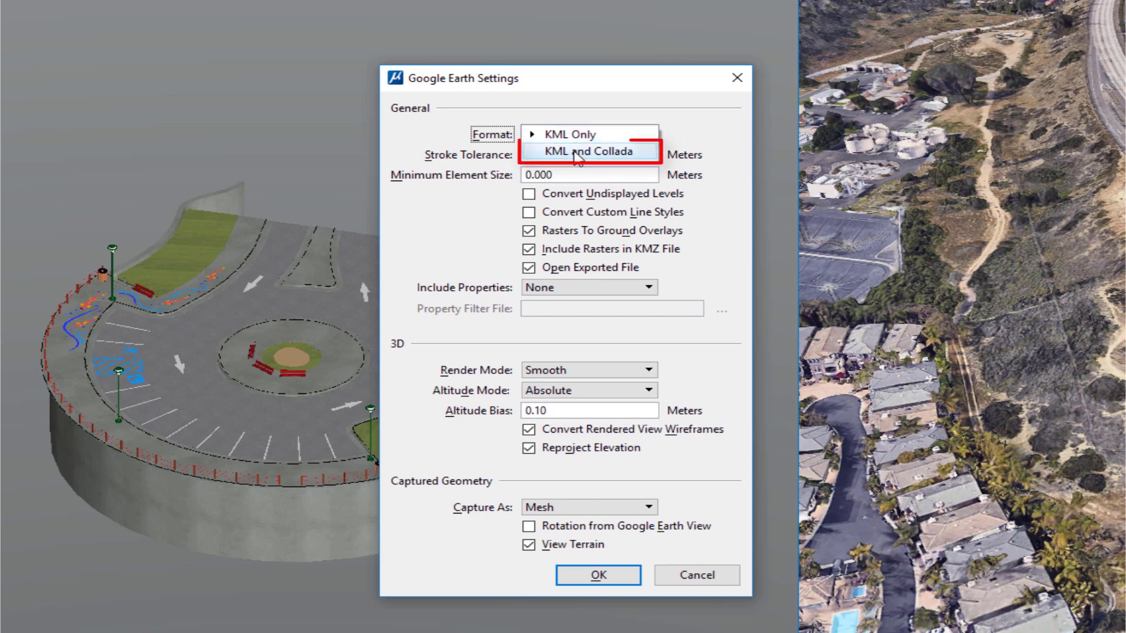
{"action": "left_click", "coordinate": [577, 153]}
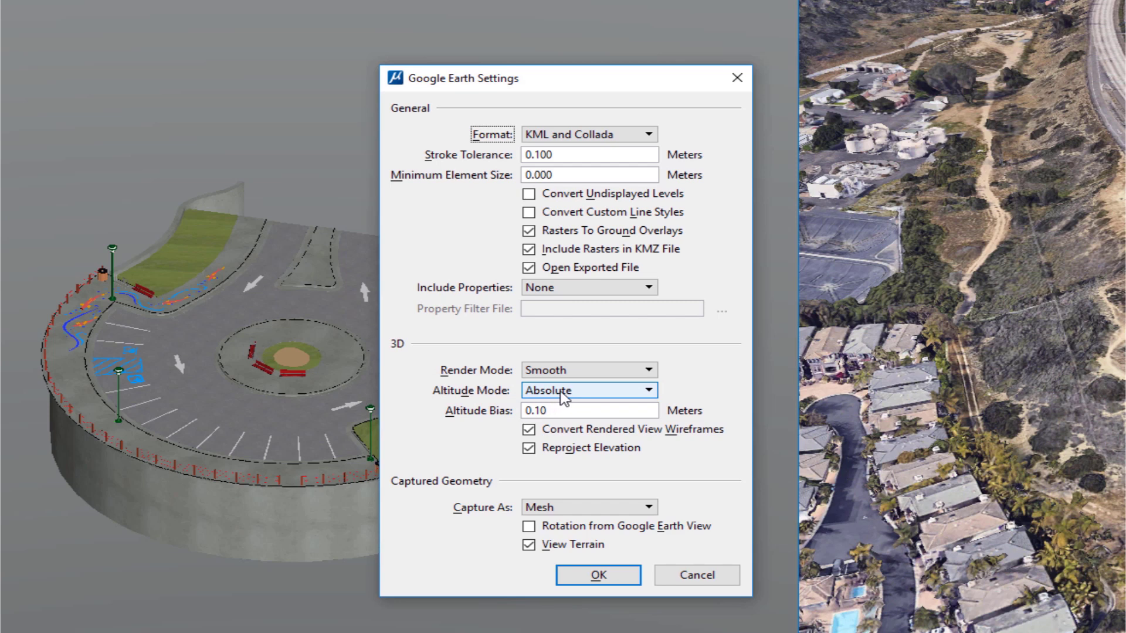
{"action": "left_click", "coordinate": [564, 397]}
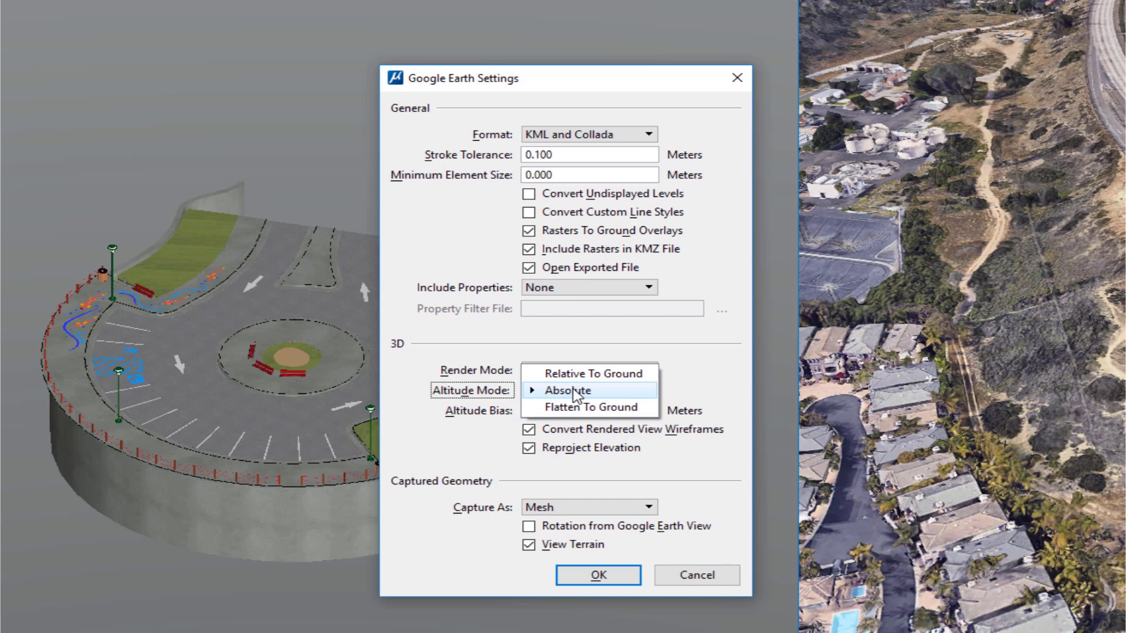
{"action": "left_click", "coordinate": [573, 391]}
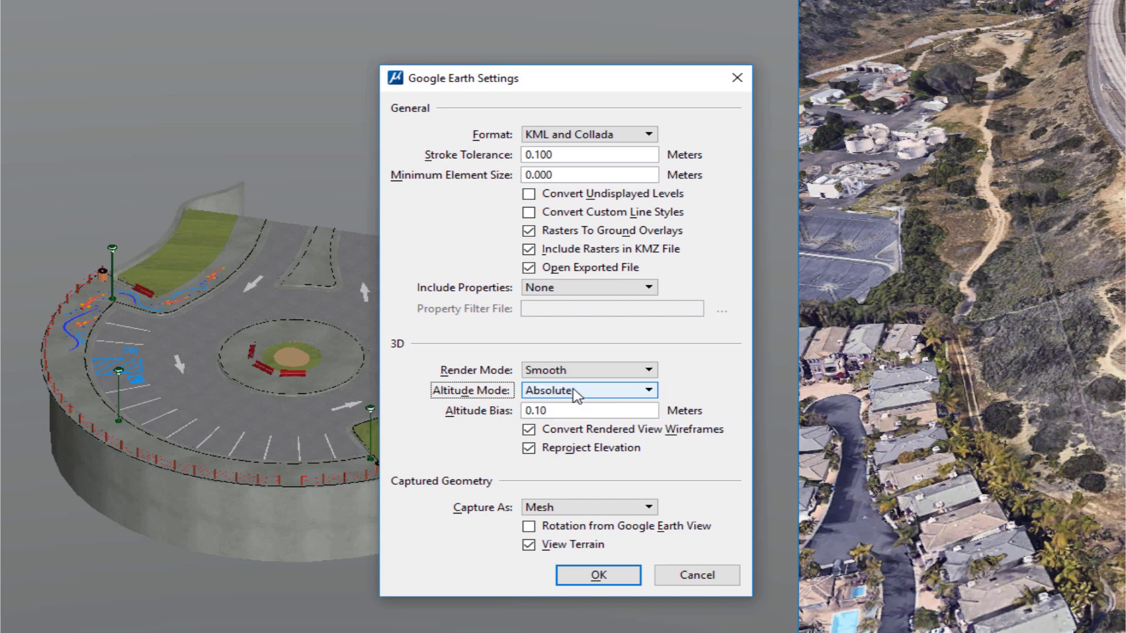
{"action": "left_click", "coordinate": [596, 581]}
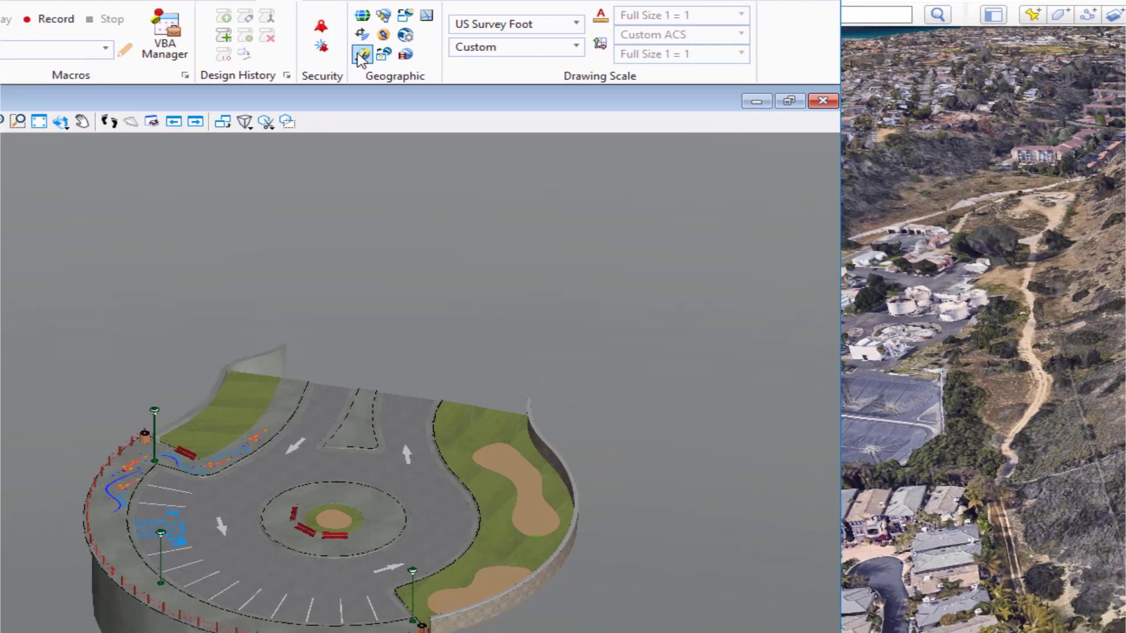
Export the 3D model to Google Earth as 3D Vista Point.kmz
{"action": "left_click", "coordinate": [359, 58]}
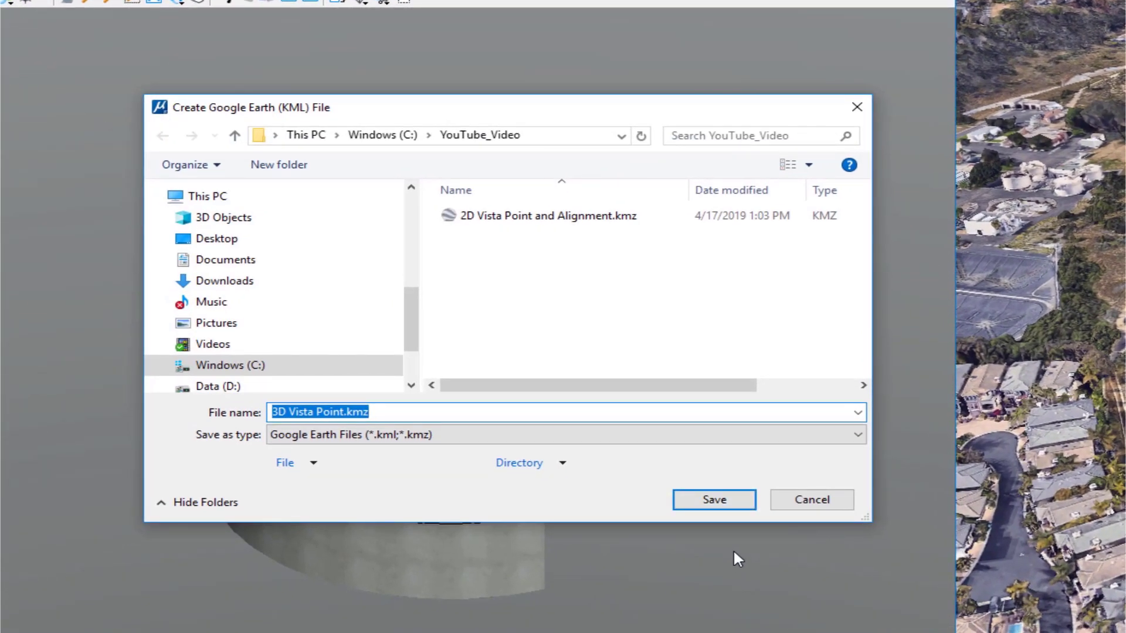
{"action": "left_click", "coordinate": [718, 505]}
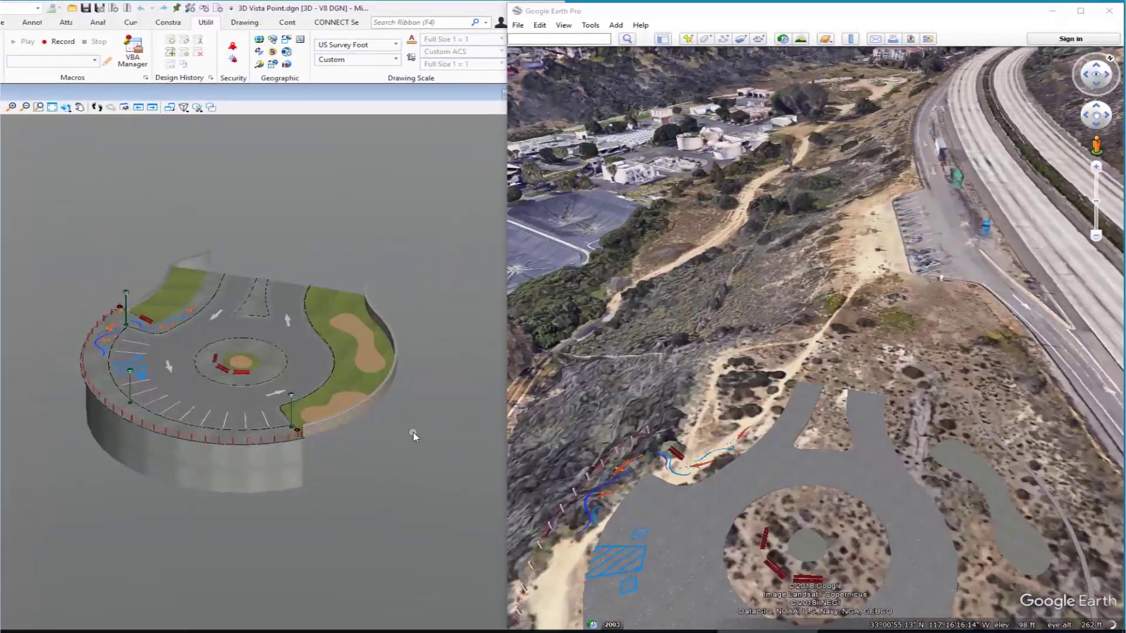
Fly closer and tilt Google Earth into an oblique view of the placed 3-D vista point platform
{"action": "left_click_drag", "start_coordinate": [756, 557], "coordinate": [817, 403]}
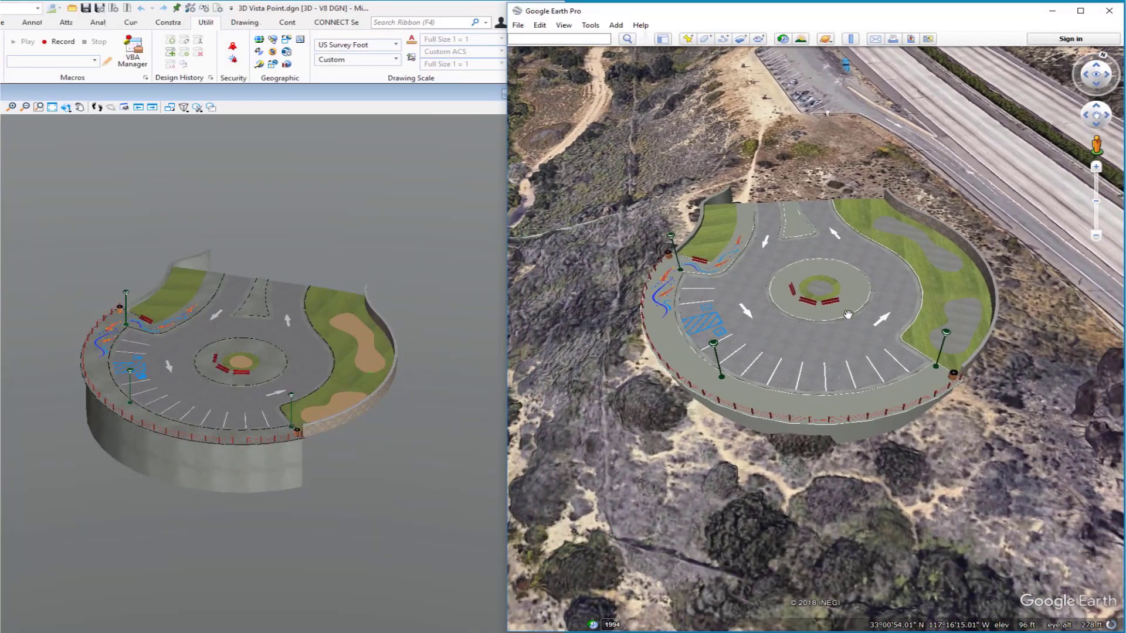
{"action": "middle_click_drag", "start_coordinate": [817, 403], "coordinate": [635, 340]}
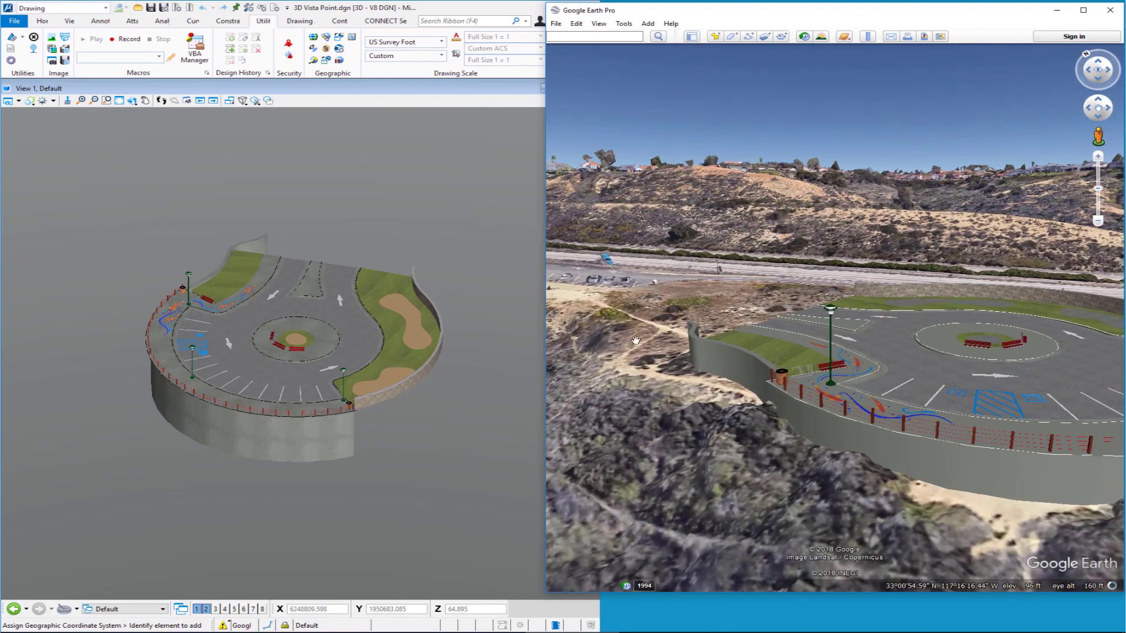
{"action": "scroll", "coordinate": [686, 340], "scroll_direction": "down", "scroll_amount": 3}
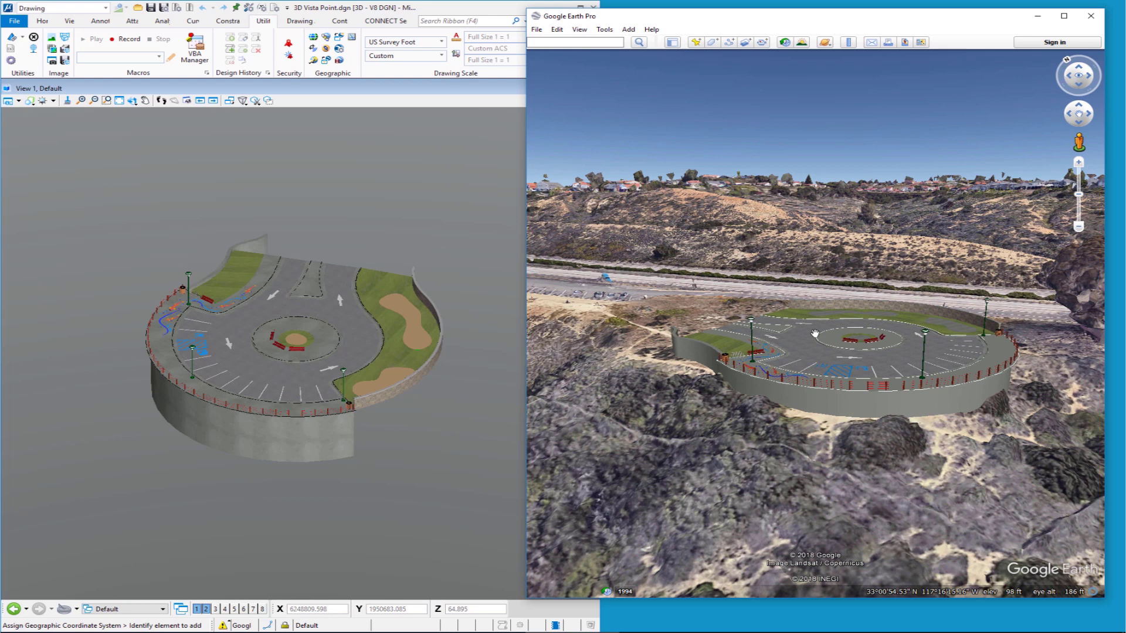
Close Google Earth, discarding its temporary places, and maximize the MicroStation window on the Home tab
{"action": "left_click", "coordinate": [1092, 18]}
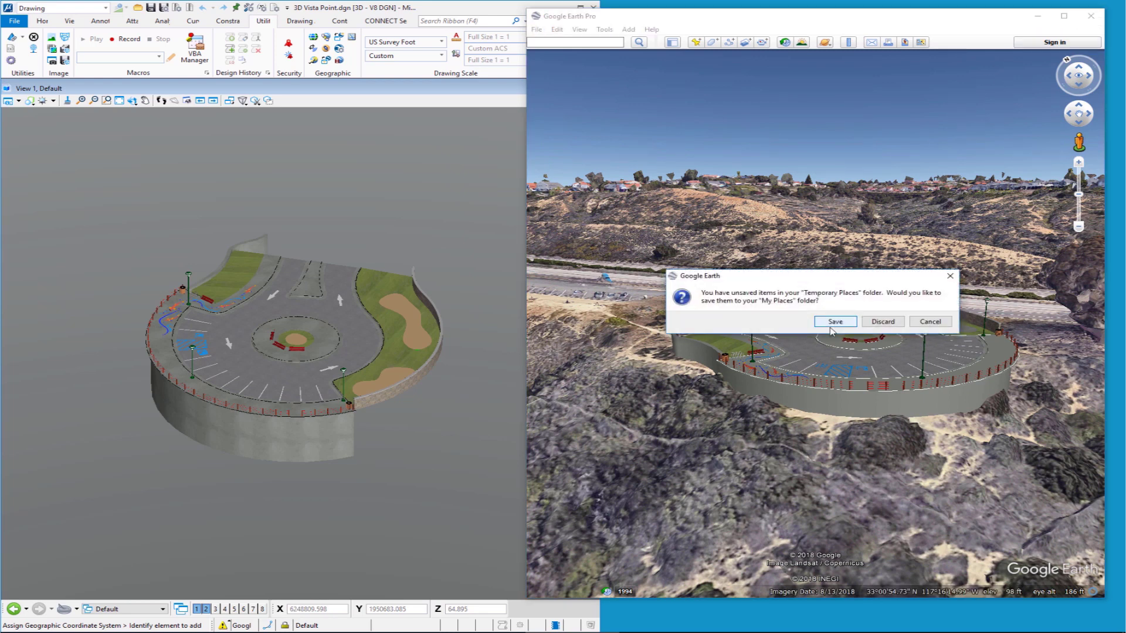
{"action": "left_click", "coordinate": [882, 322]}
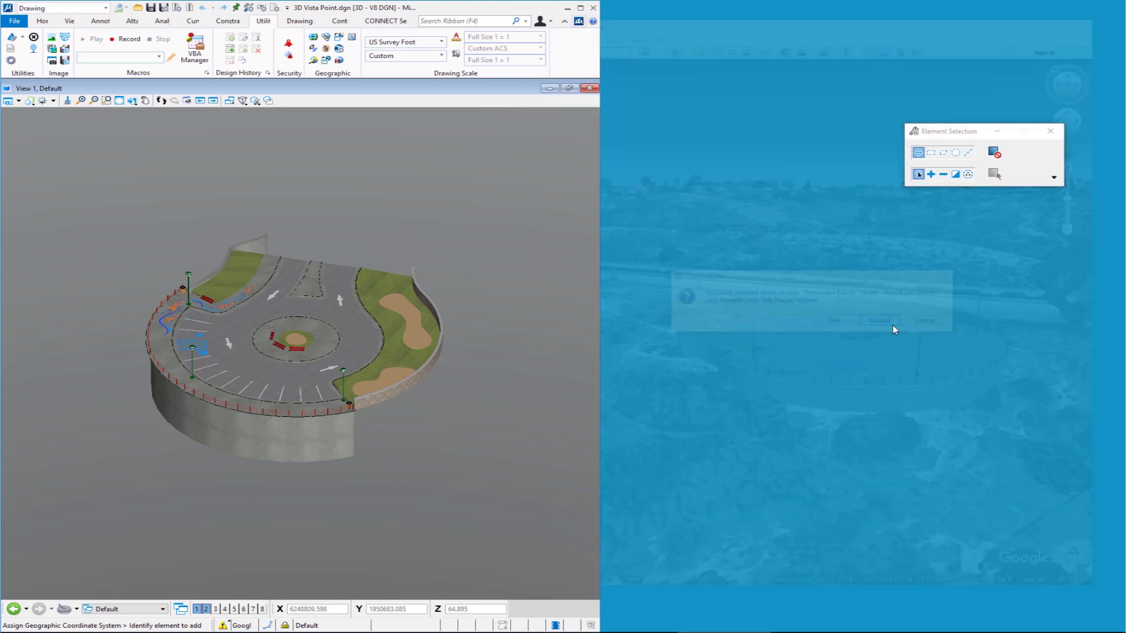
{"action": "left_click", "coordinate": [579, 8]}
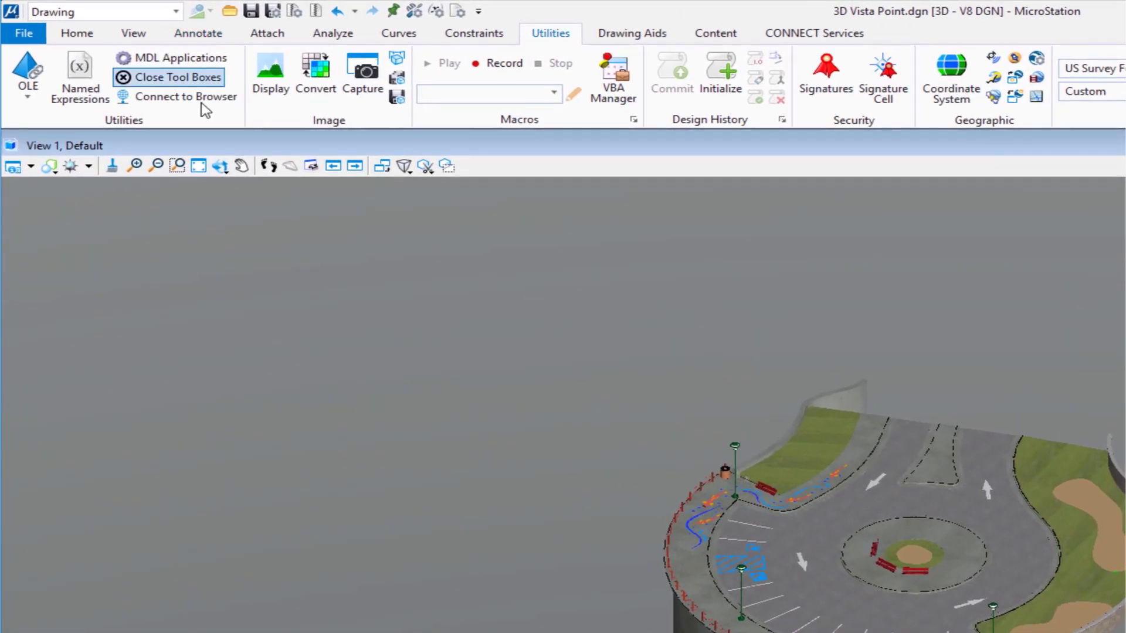
{"action": "left_click", "coordinate": [85, 42]}
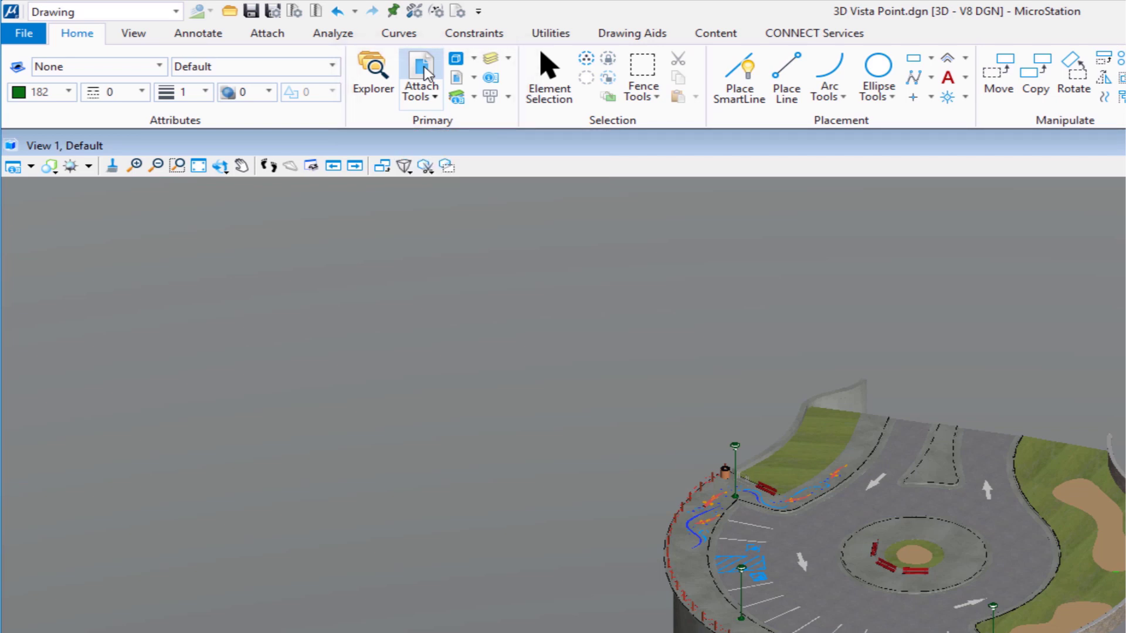
Turn on display of the 3D Vista Point Mesh.dgn reference in the References list
{"action": "left_click", "coordinate": [423, 70]}
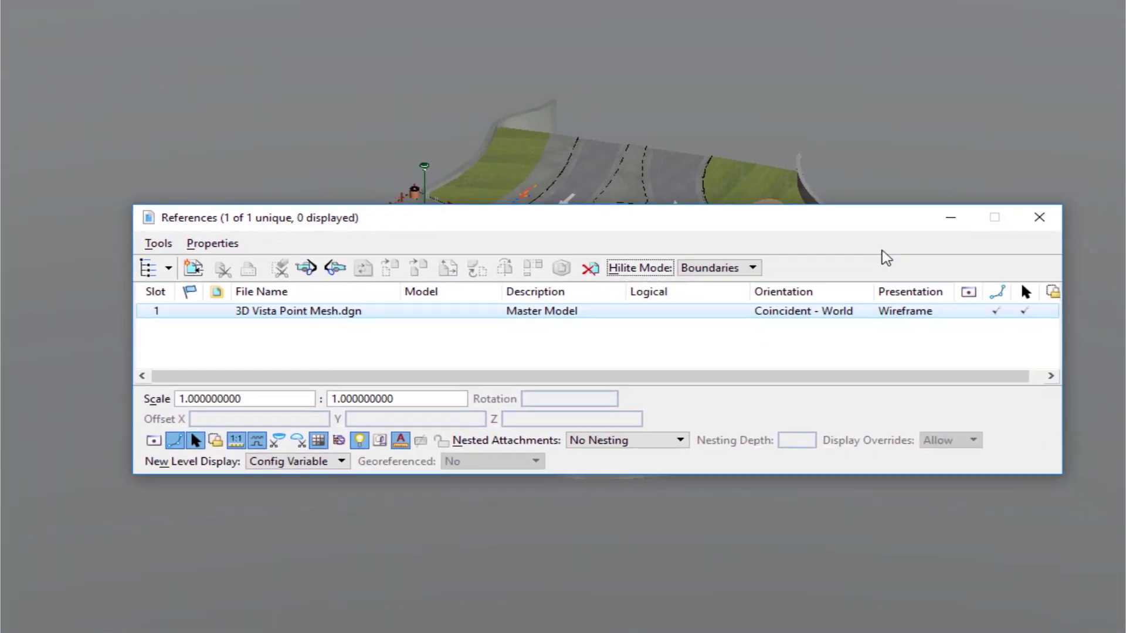
{"action": "left_click", "coordinate": [962, 306]}
{"action": "left_click", "coordinate": [962, 304]}
{"action": "left_click", "coordinate": [1027, 207]}
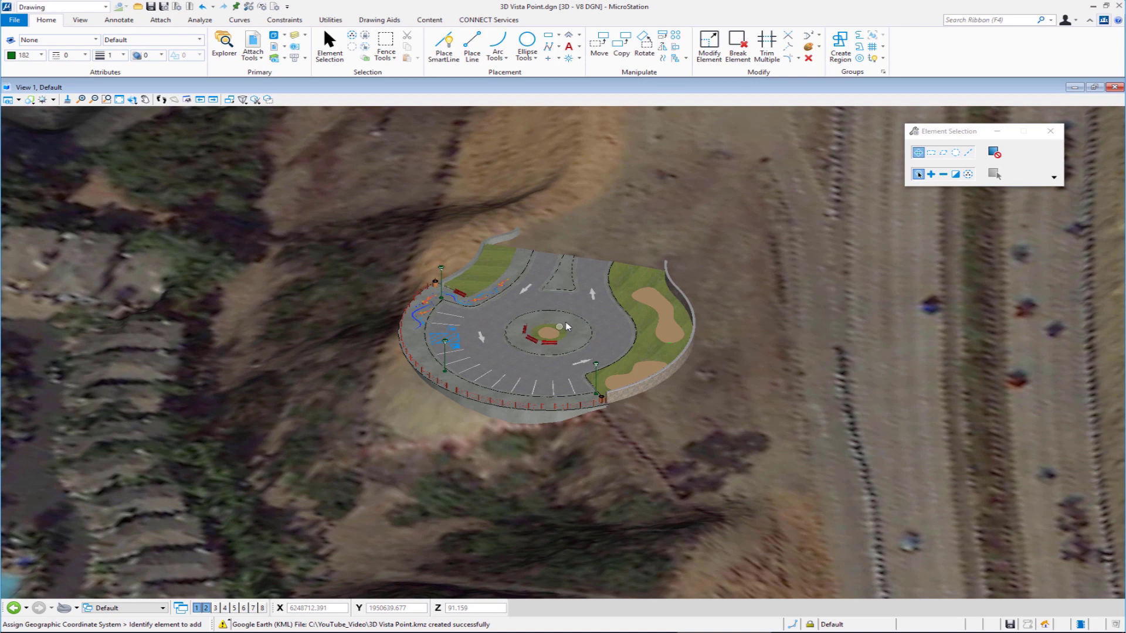
Fit the terrain in the view and orbit down to a low perspective across it
{"action": "right_click", "coordinate": [566, 326]}
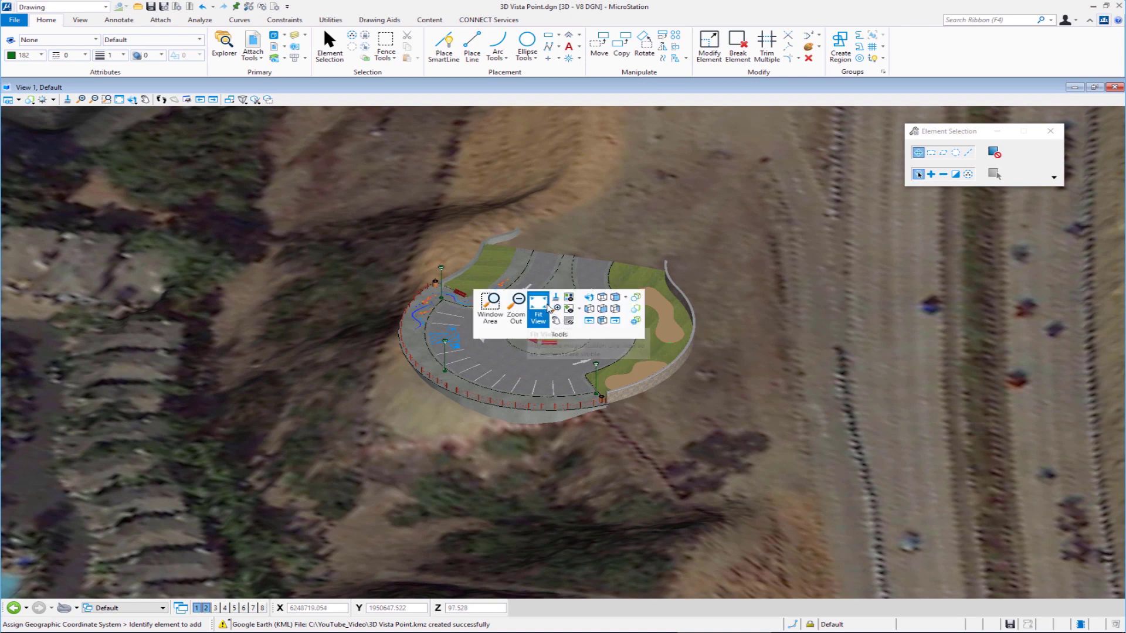
{"action": "left_click", "coordinate": [504, 309]}
{"action": "middle_click_drag", "start_coordinate": [504, 309], "coordinate": [679, 312], "text": "shift"}
{"action": "scroll", "coordinate": [441, 344], "scroll_direction": "up", "scroll_amount": 4}
{"action": "middle_click_drag", "start_coordinate": [508, 294], "coordinate": [528, 269], "text": "shift"}
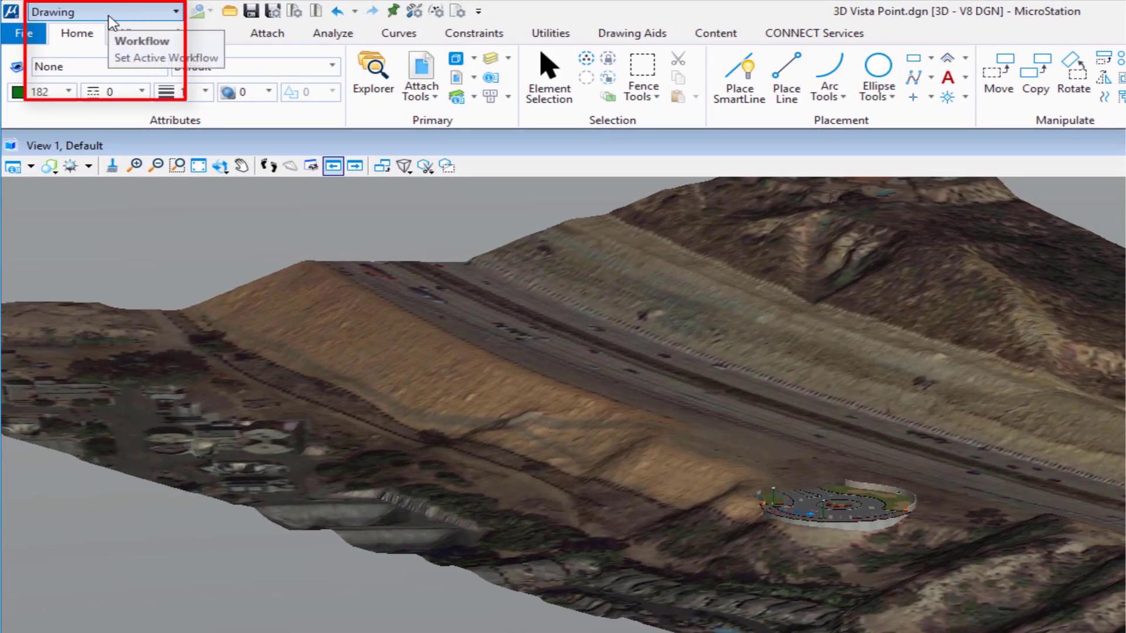
Switch the workflow to Visualization and export the vista point model to LumenRT
{"action": "left_click", "coordinate": [110, 12]}
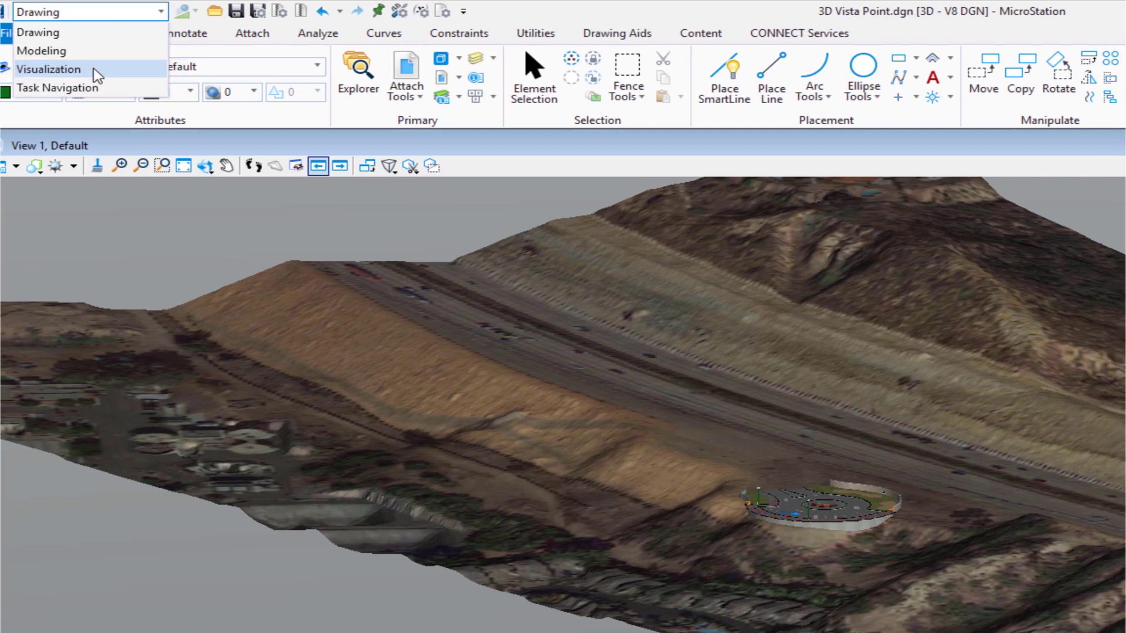
{"action": "left_click", "coordinate": [110, 72]}
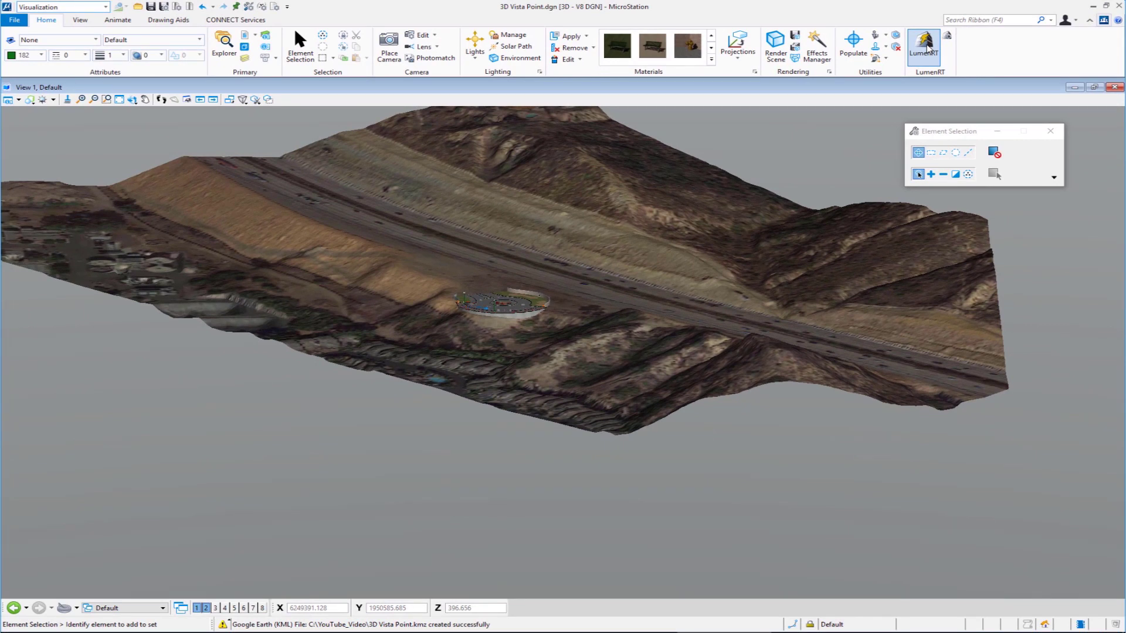
{"action": "left_click", "coordinate": [925, 46]}
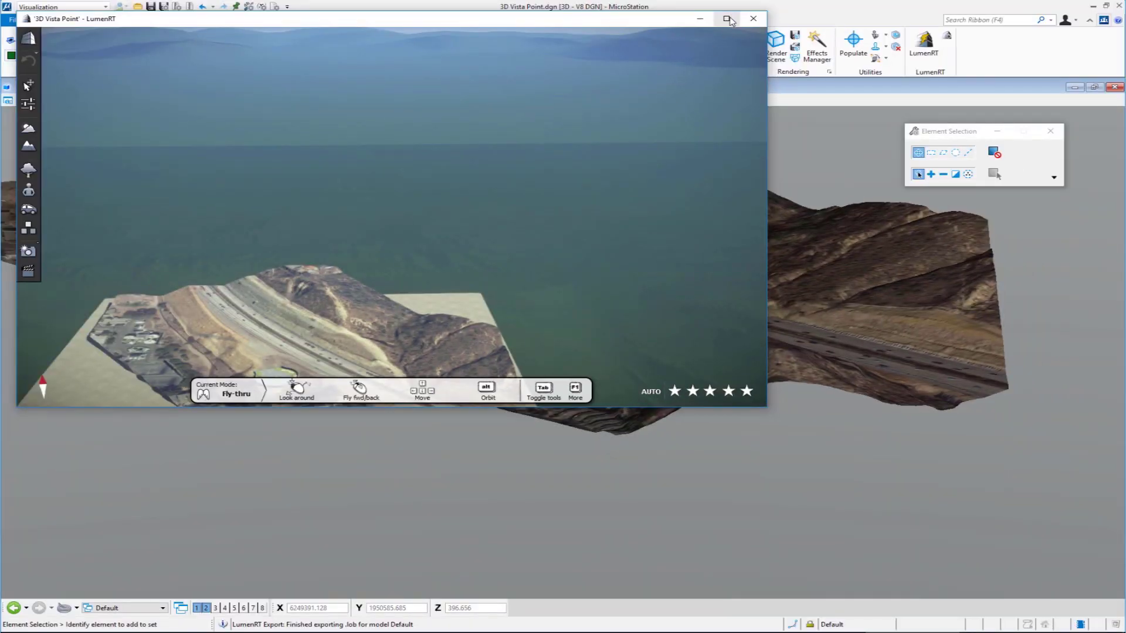
Maximize the LumenRT window and toggle on the scene editing tool bar
{"action": "left_click", "coordinate": [727, 19]}
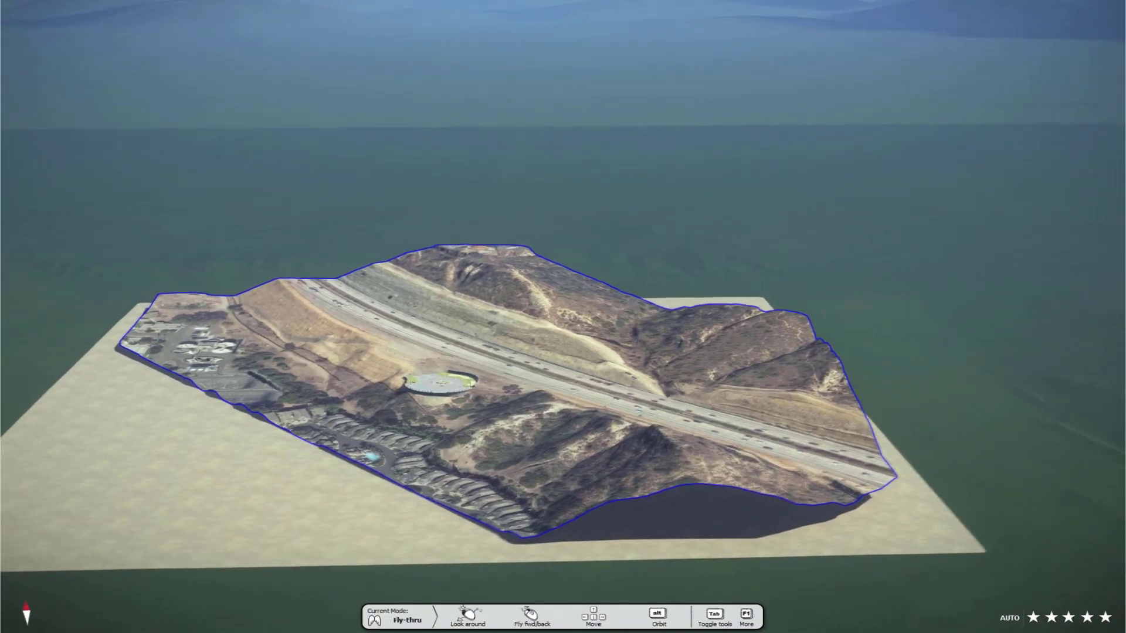
{"action": "key", "text": "Tab"}
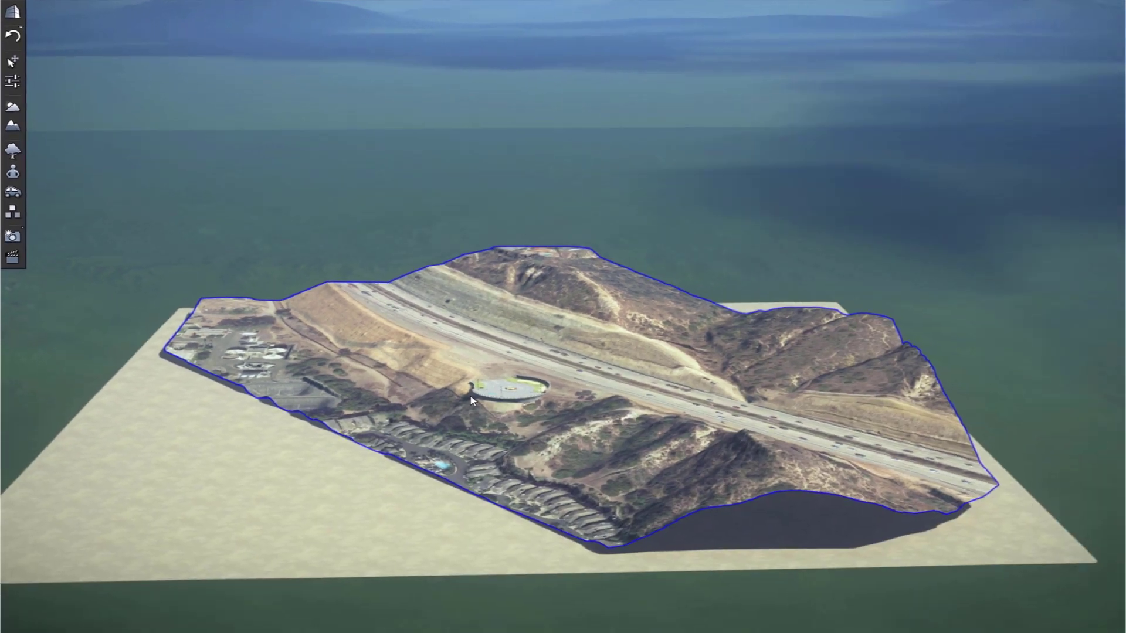
Zoom in on the circular vista plaza, orbit around it, and tilt up to show hills and sky
{"action": "scroll", "coordinate": [478, 402], "scroll_direction": "up", "scroll_amount": 2}
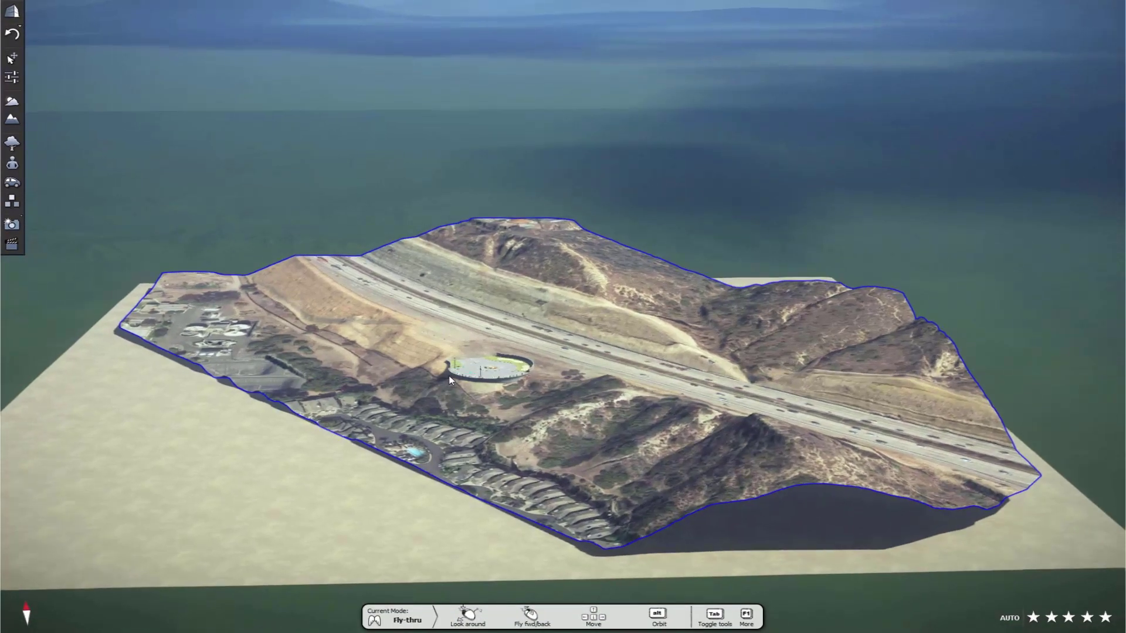
{"action": "scroll", "coordinate": [450, 380], "scroll_direction": "up", "scroll_amount": 5}
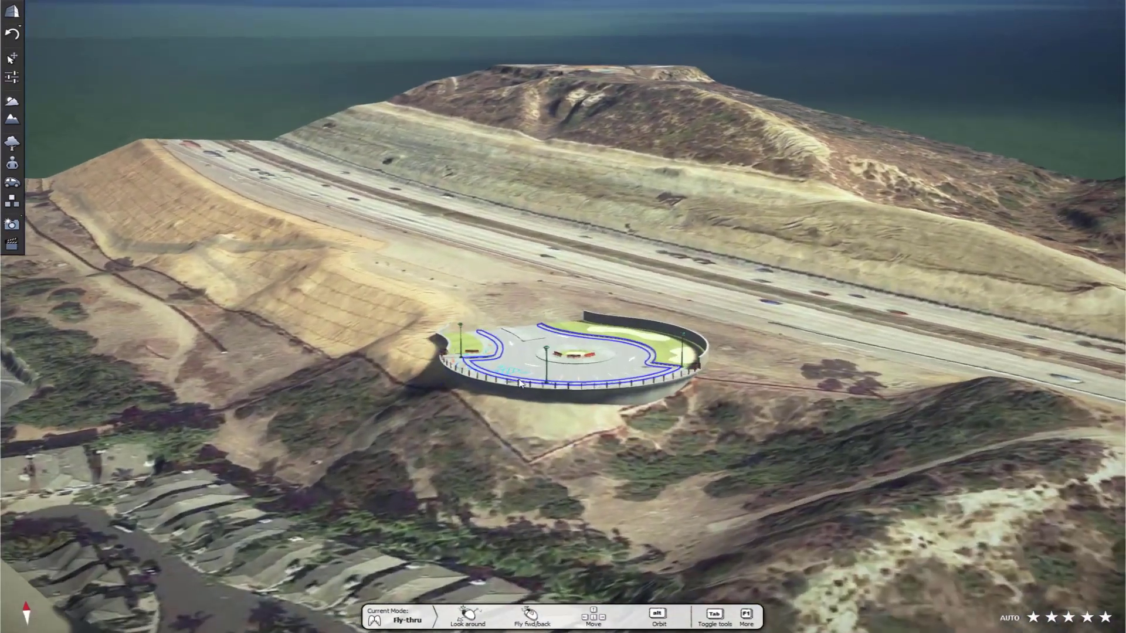
{"action": "scroll", "coordinate": [519, 383], "scroll_direction": "up", "scroll_amount": 10}
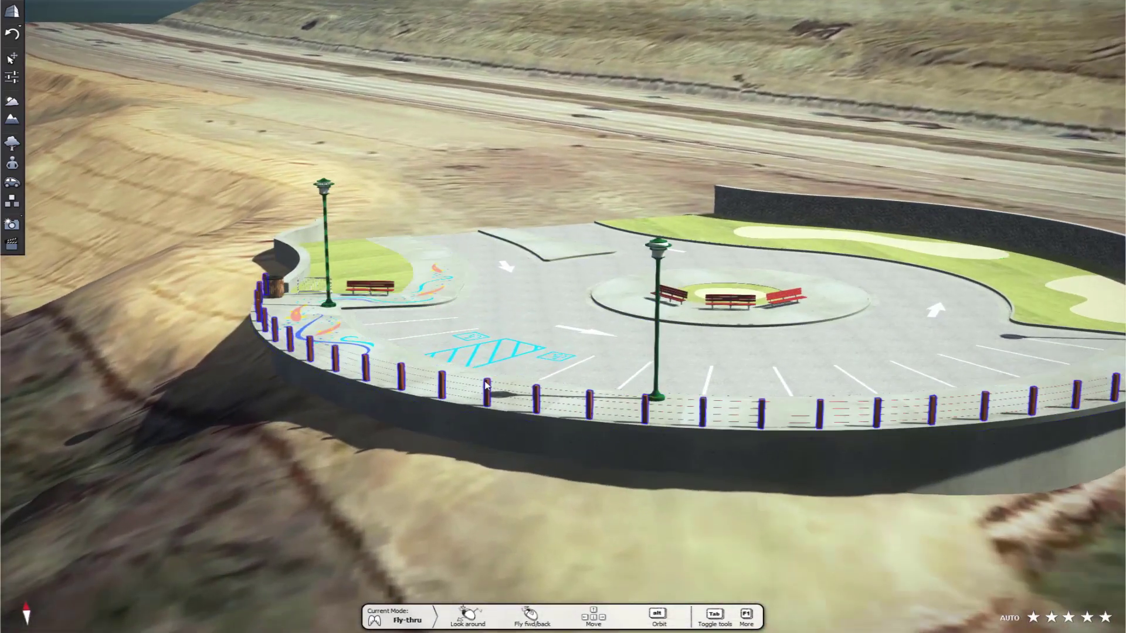
{"action": "key", "text": "alt"}
{"action": "left_click_drag", "start_coordinate": [562, 317], "coordinate": [467, 377], "text": "alt"}
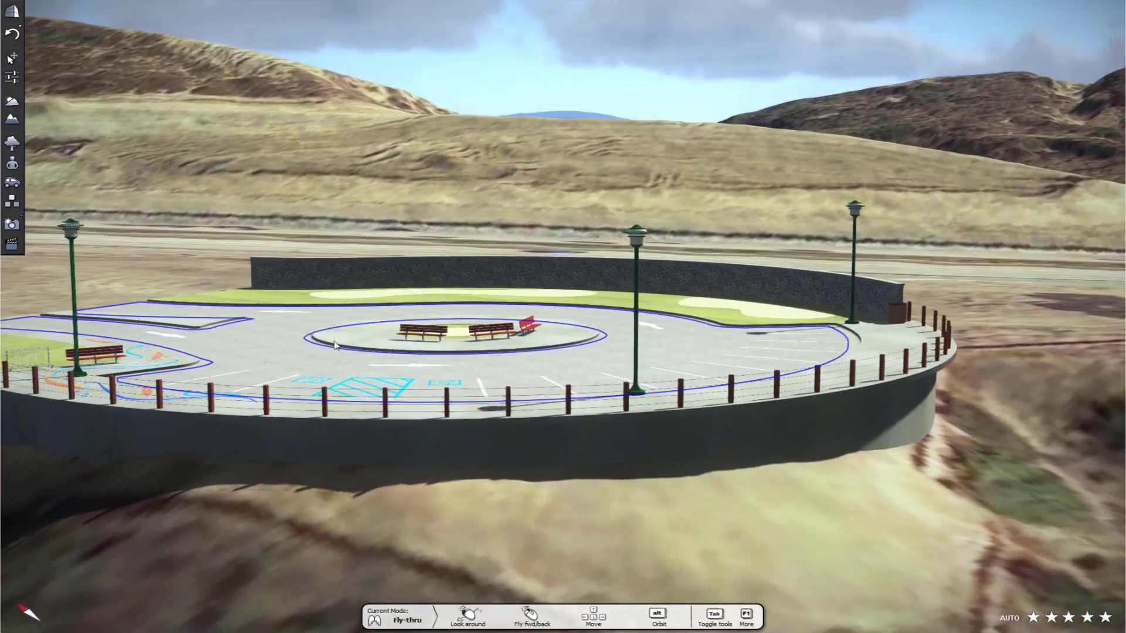
{"action": "key", "text": "alt"}
{"action": "left_click_drag", "start_coordinate": [550, 318], "coordinate": [410, 381], "text": "alt"}
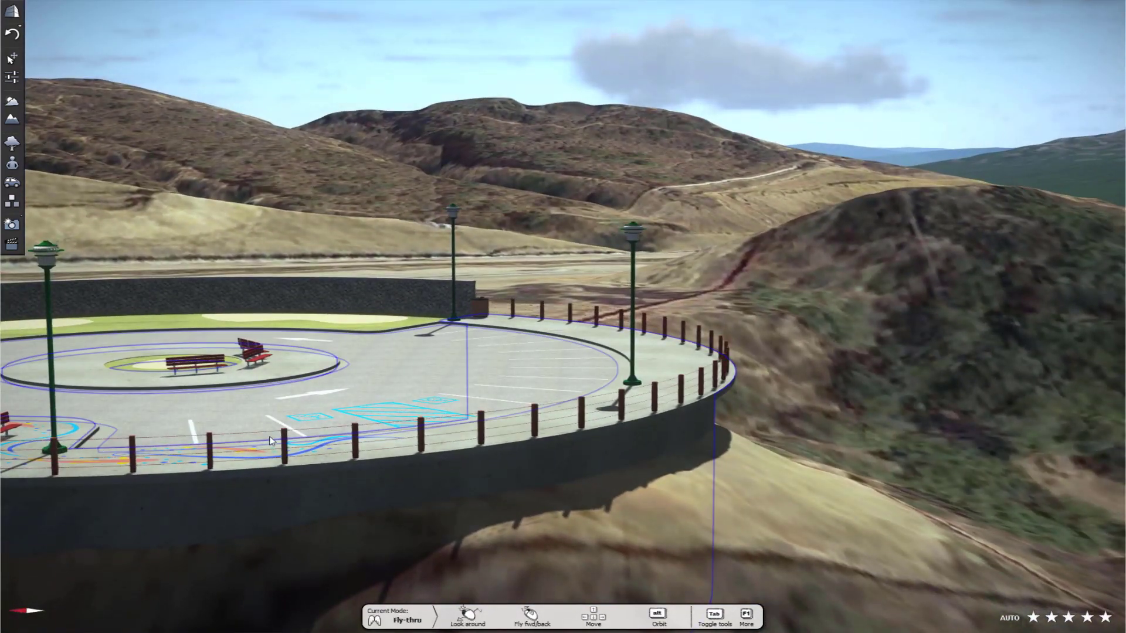
{"action": "scroll", "coordinate": [271, 441], "scroll_direction": "down", "scroll_amount": 3}
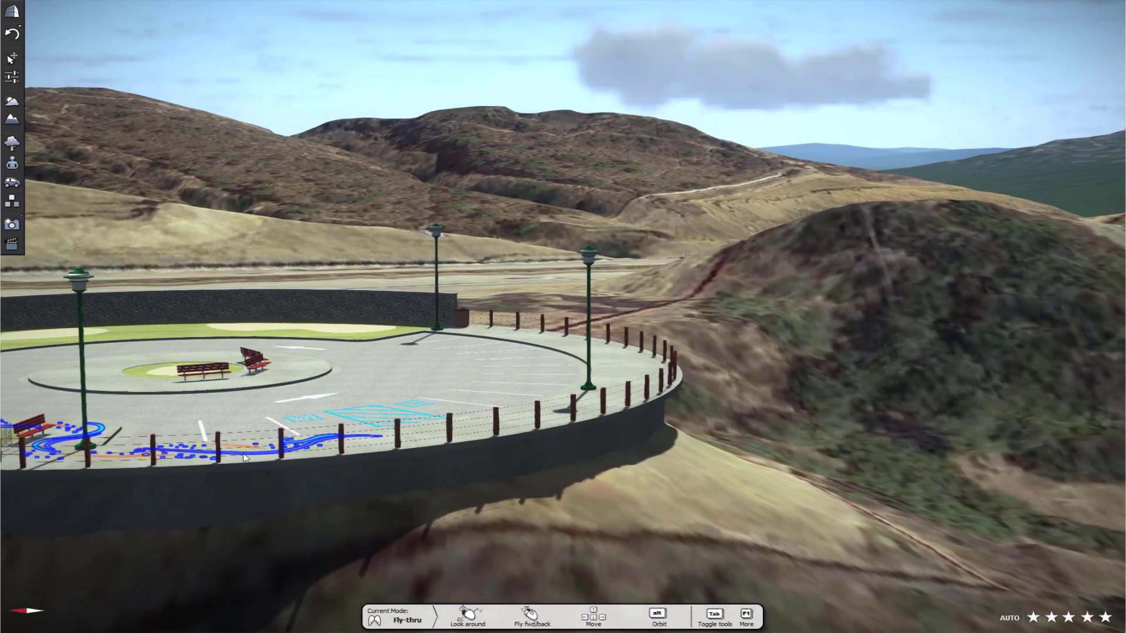
{"action": "left_click_drag", "start_coordinate": [245, 458], "coordinate": [732, 370]}
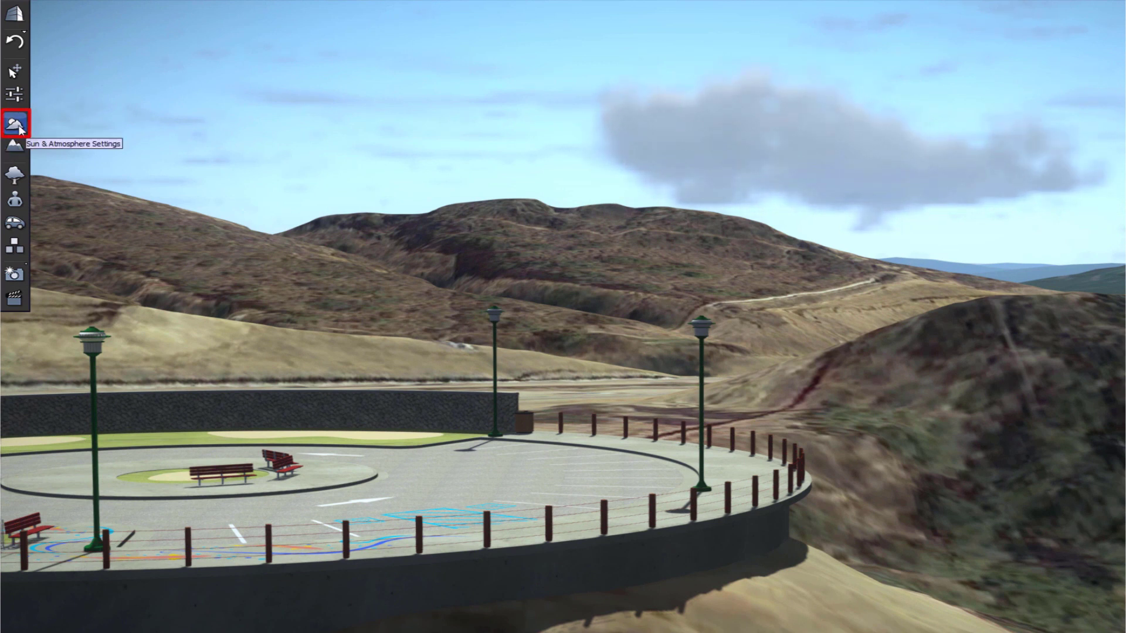
Set the time to 5:24 PM and make the sky bluer, less cloudy and less hazy
{"action": "left_click", "coordinate": [16, 123]}
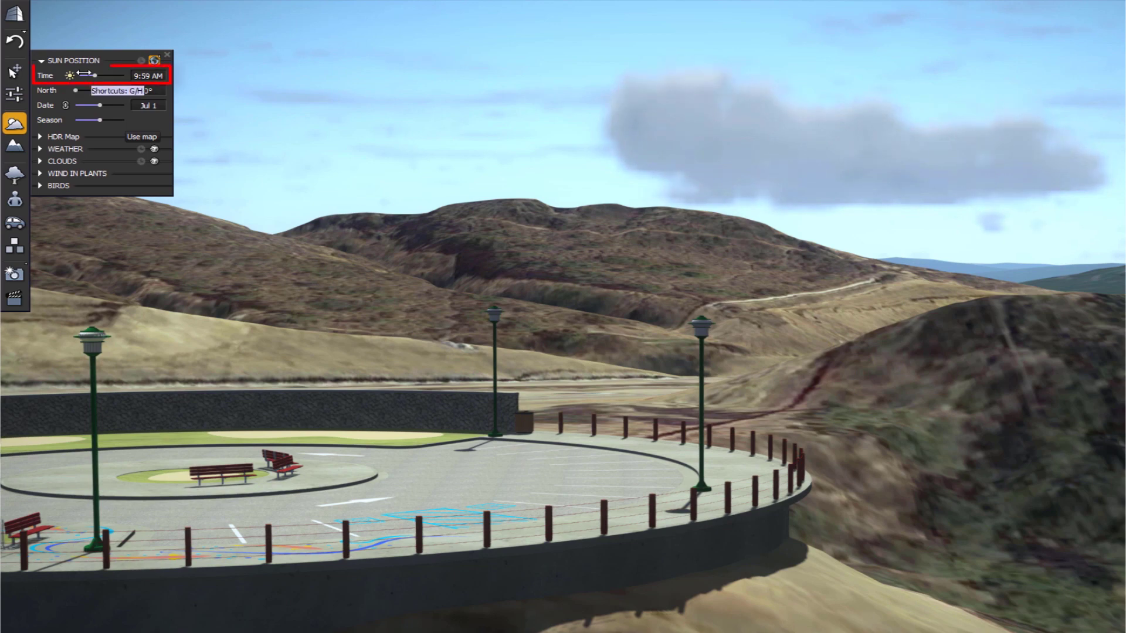
{"action": "left_click_drag", "start_coordinate": [92, 75], "coordinate": [106, 82]}
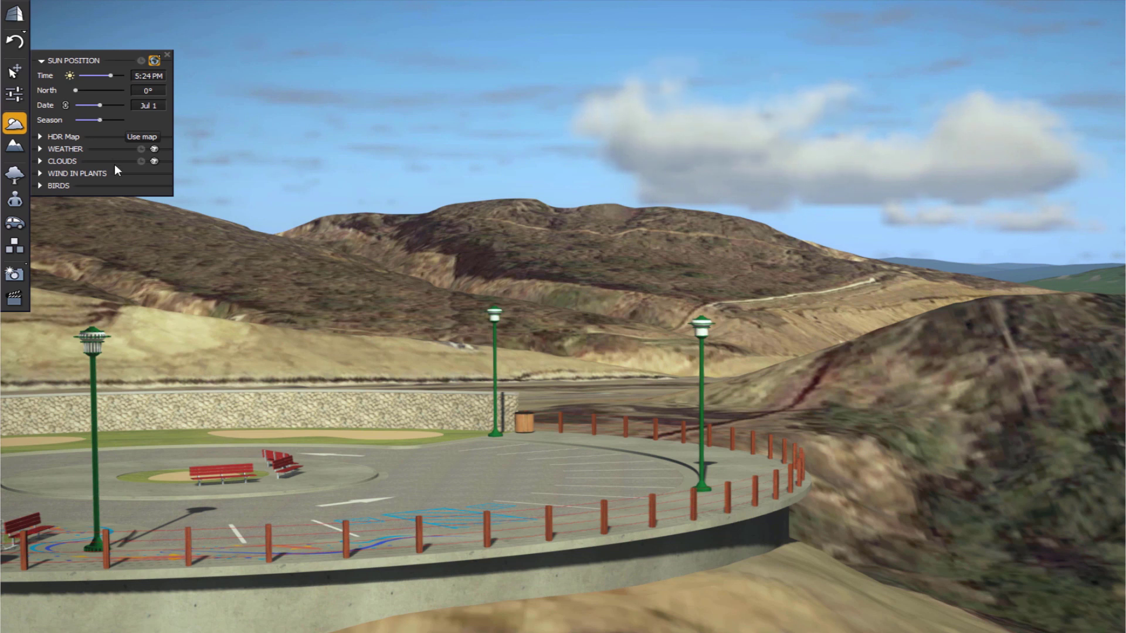
{"action": "left_click", "coordinate": [42, 148]}
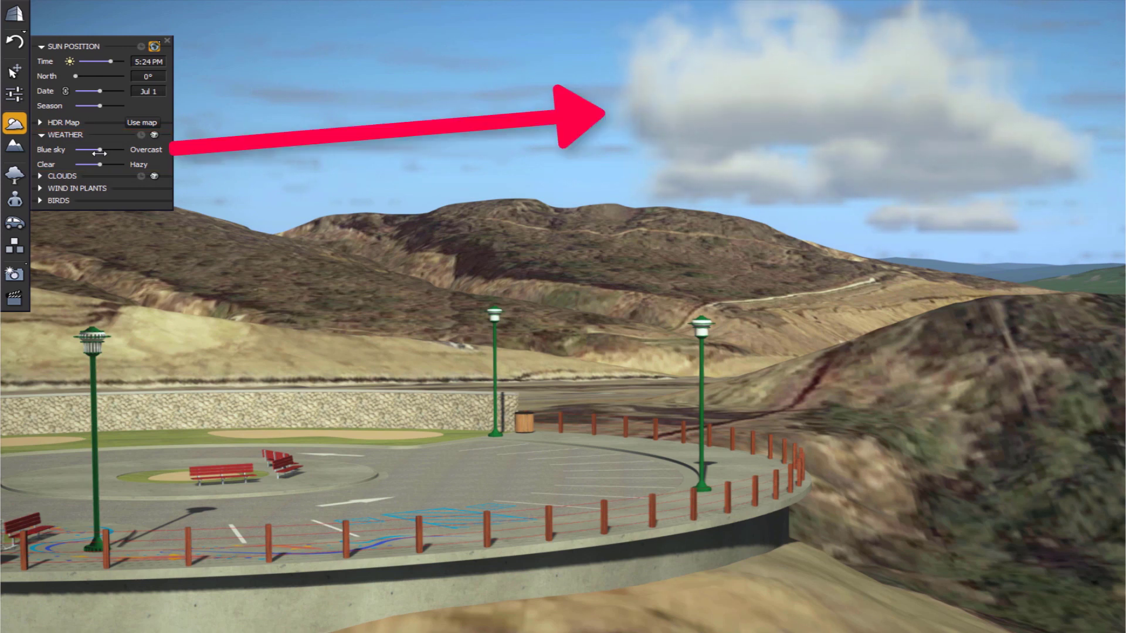
{"action": "left_click_drag", "start_coordinate": [94, 152], "coordinate": [91, 152]}
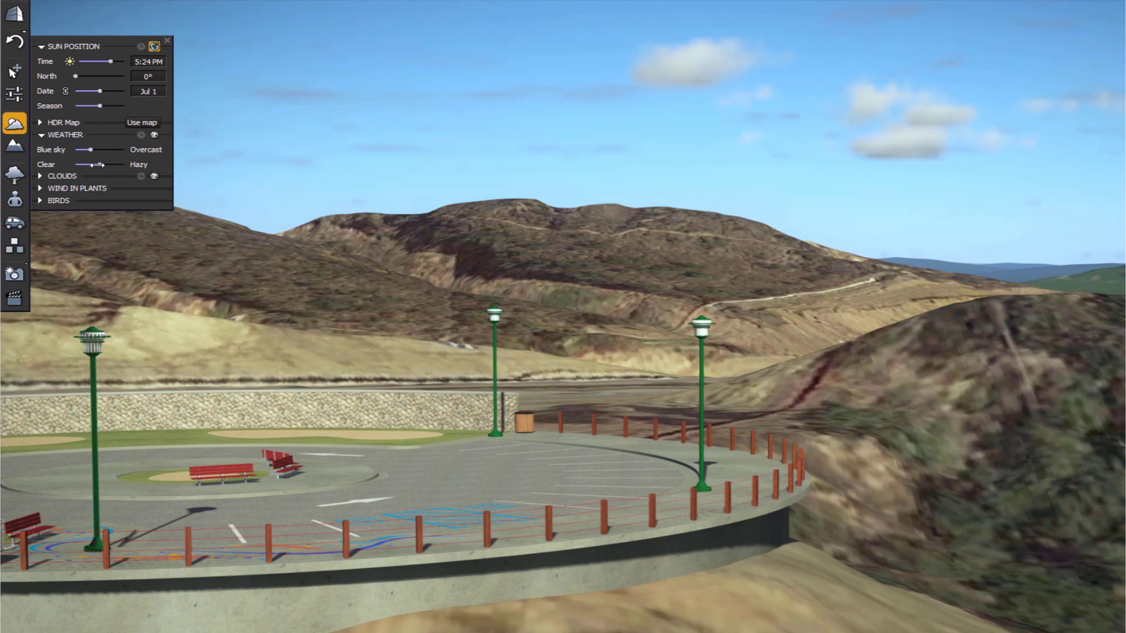
{"action": "left_click_drag", "start_coordinate": [97, 165], "coordinate": [71, 166]}
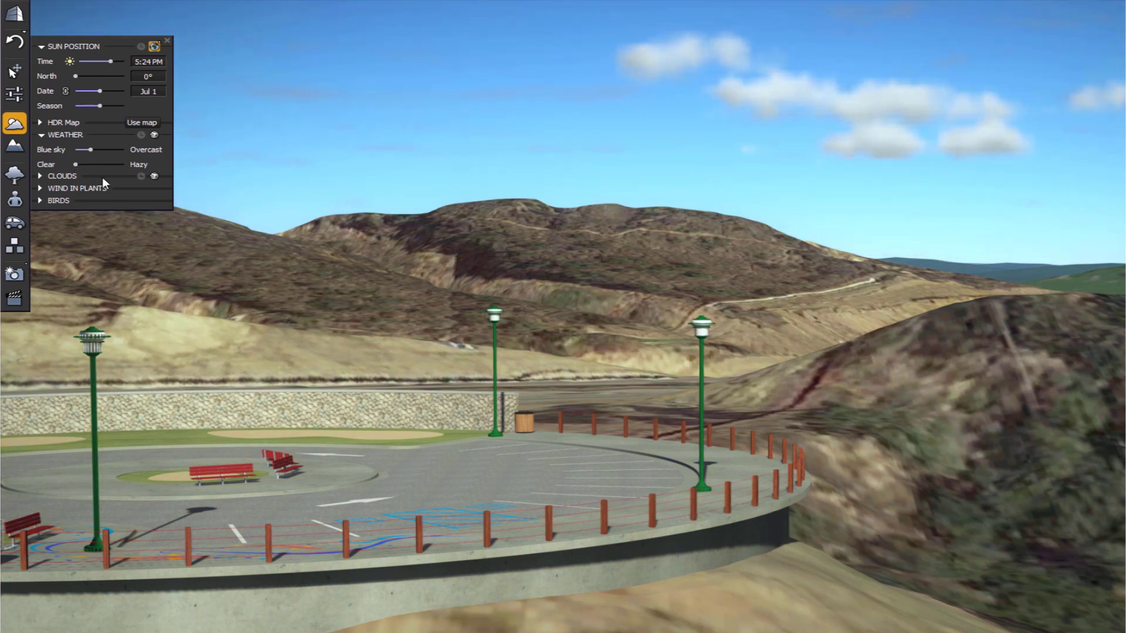
Speed up the clouds and add birds flying over the scene
{"action": "left_click", "coordinate": [41, 174]}
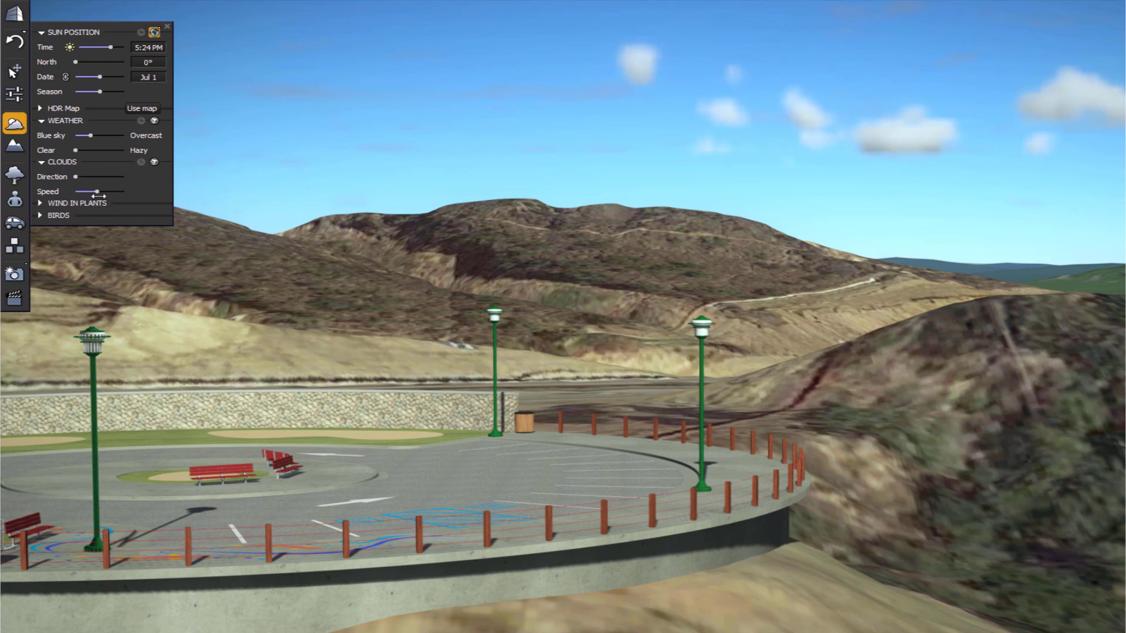
{"action": "left_click_drag", "start_coordinate": [102, 197], "coordinate": [90, 191]}
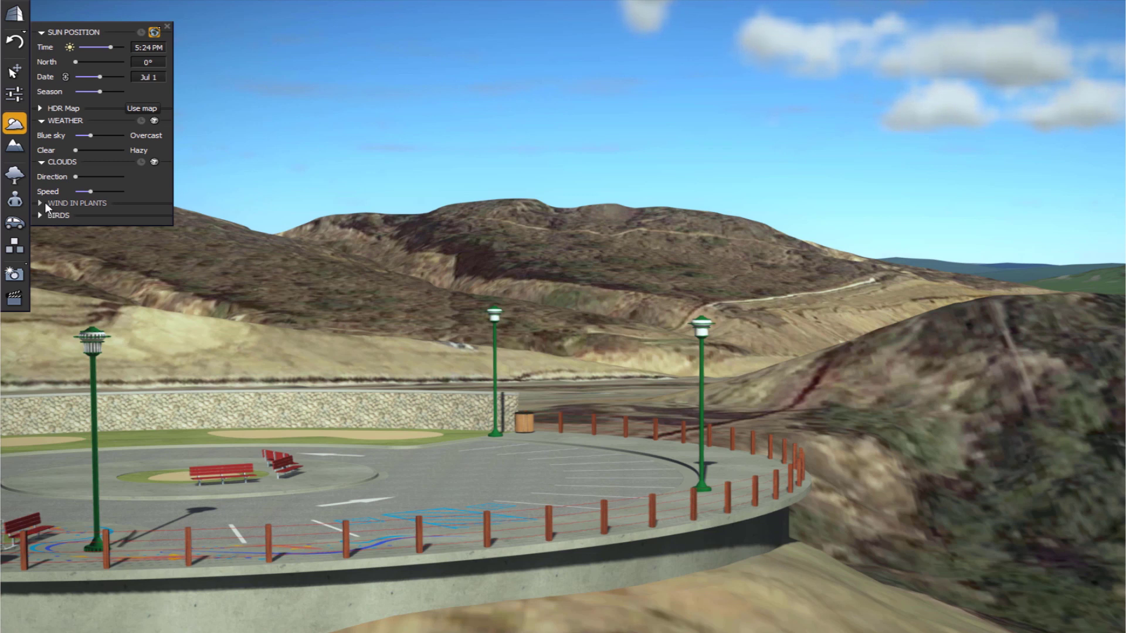
{"action": "left_click", "coordinate": [39, 204]}
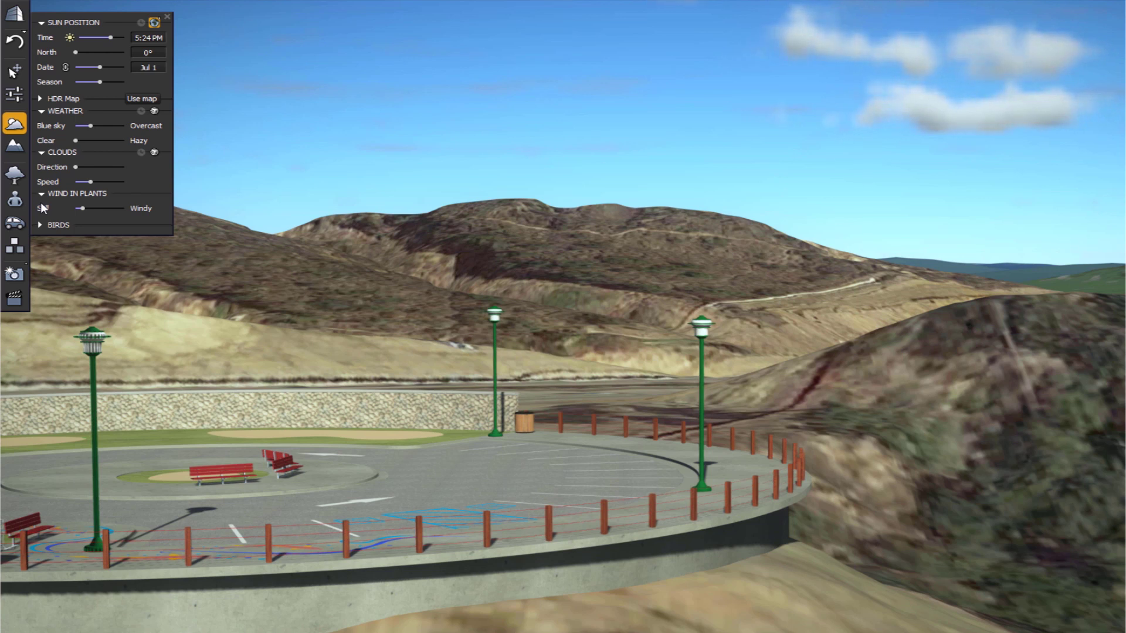
{"action": "left_click", "coordinate": [39, 225]}
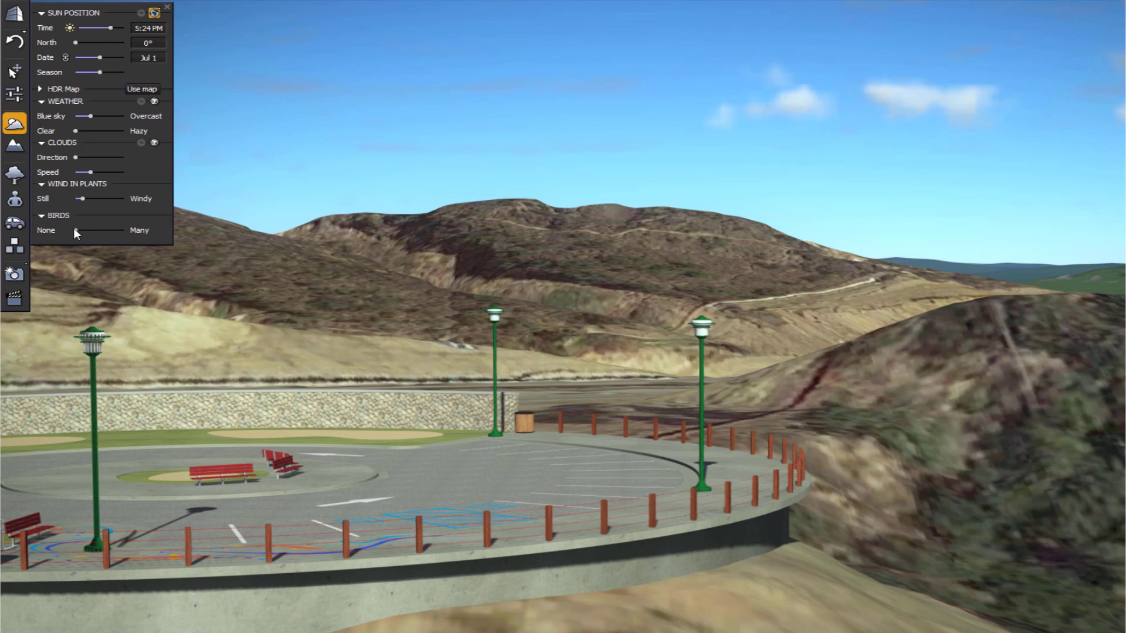
{"action": "left_click_drag", "start_coordinate": [99, 230], "coordinate": [103, 230]}
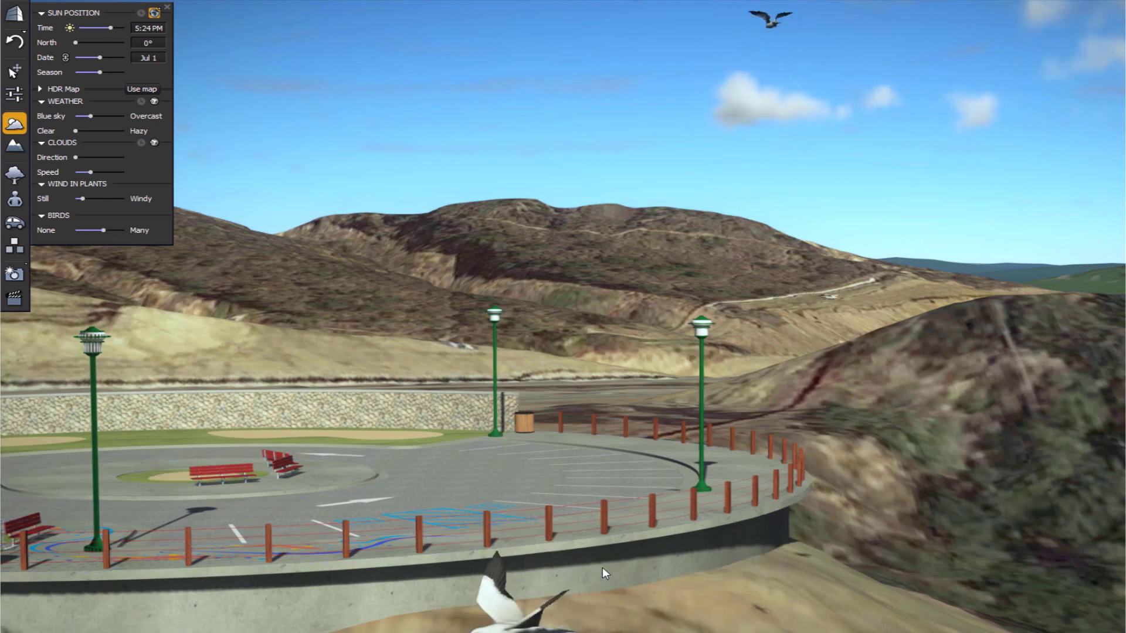
Load the Date Palm with multiple placement on and plant a pair beside the plaza
{"action": "left_click", "coordinate": [16, 175]}
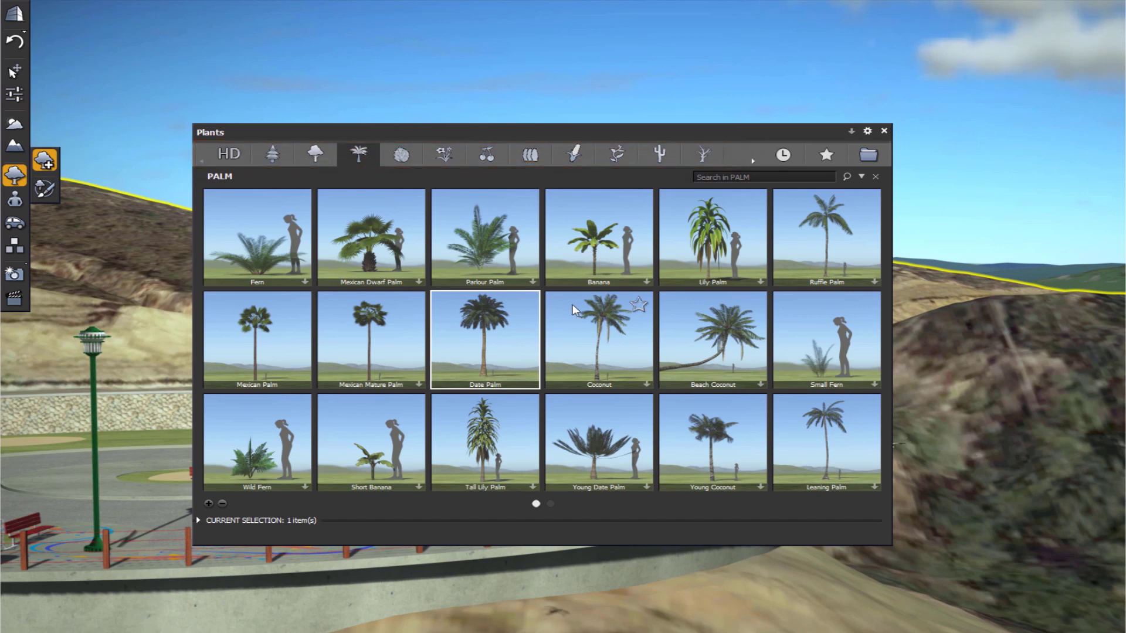
{"action": "left_click", "coordinate": [502, 359]}
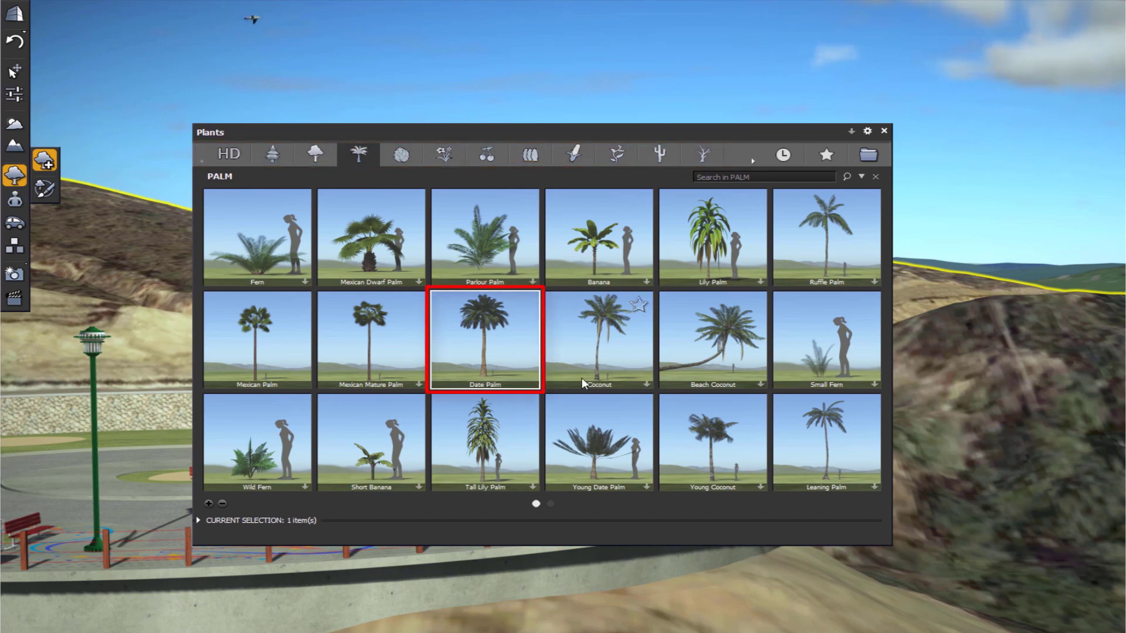
{"action": "left_click", "coordinate": [498, 360]}
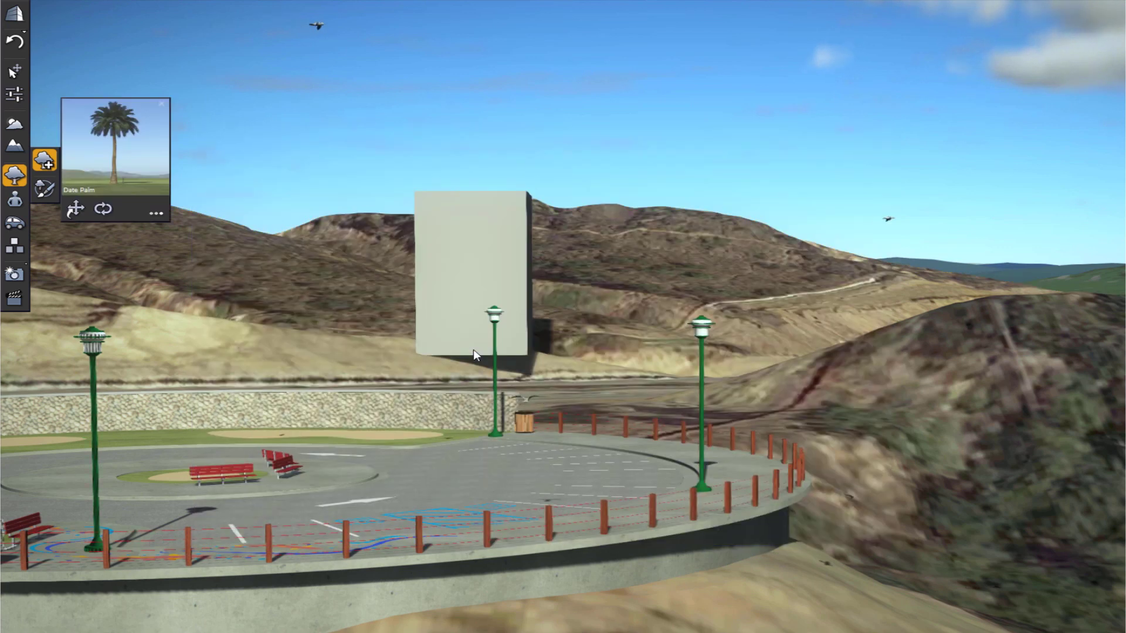
{"action": "left_click", "coordinate": [104, 209]}
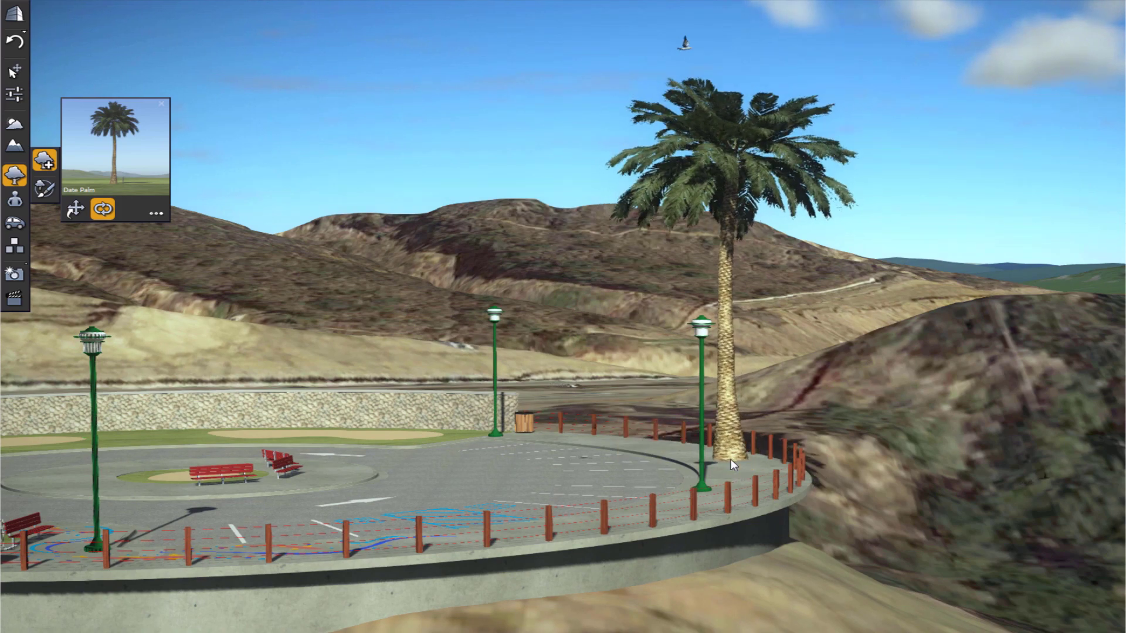
{"action": "key", "text": "Left"}
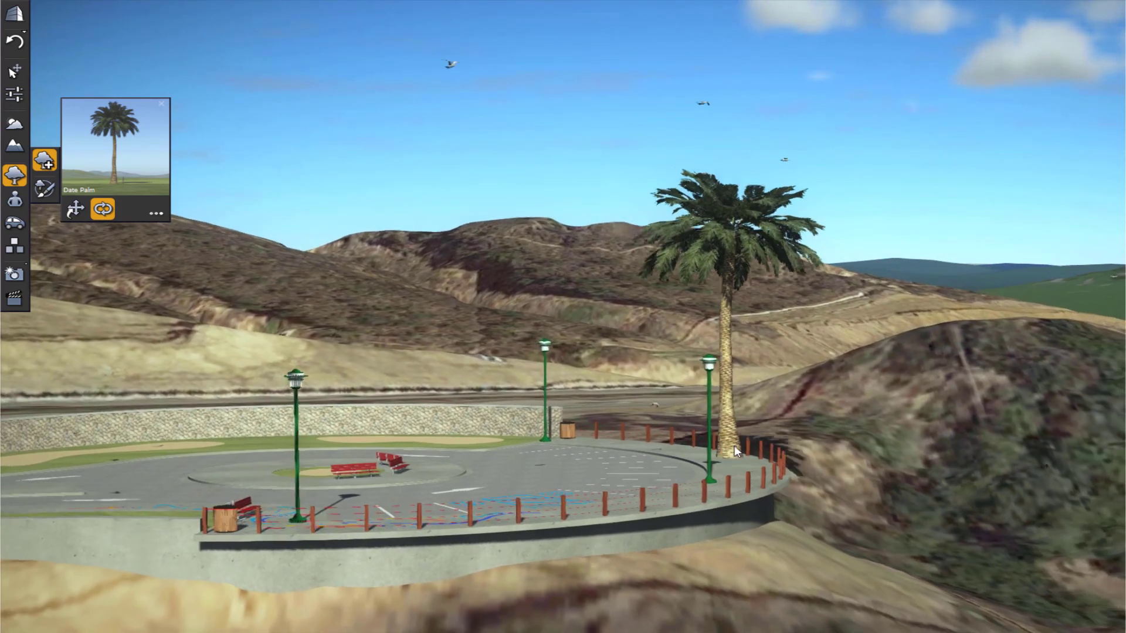
{"action": "scroll", "coordinate": [736, 454], "scroll_direction": "up", "scroll_amount": 5}
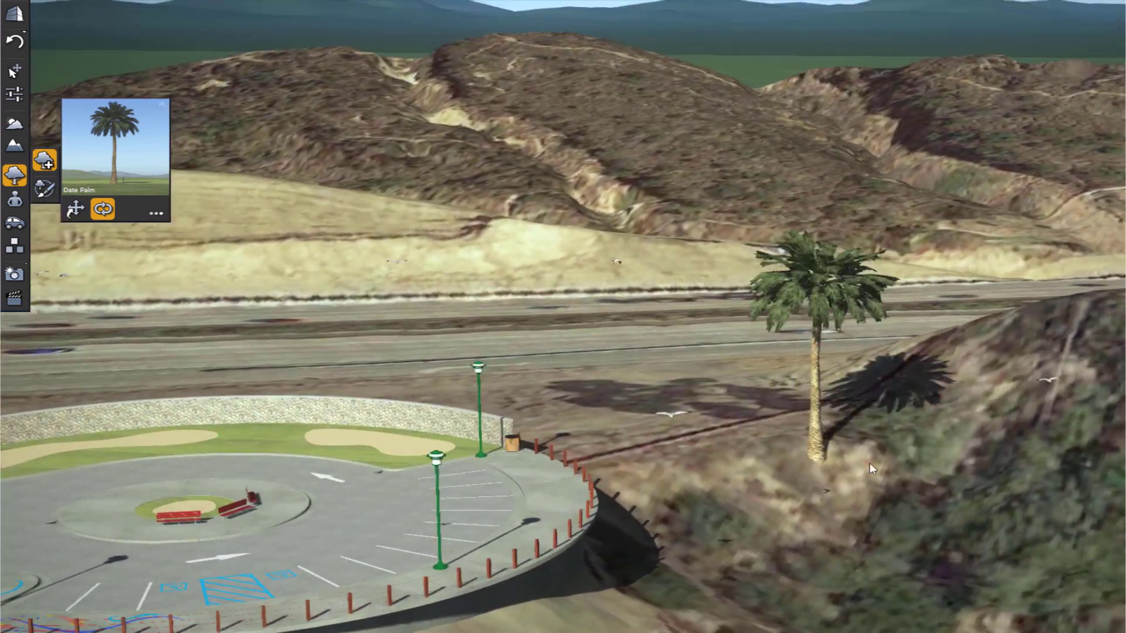
{"action": "left_click", "coordinate": [628, 470]}
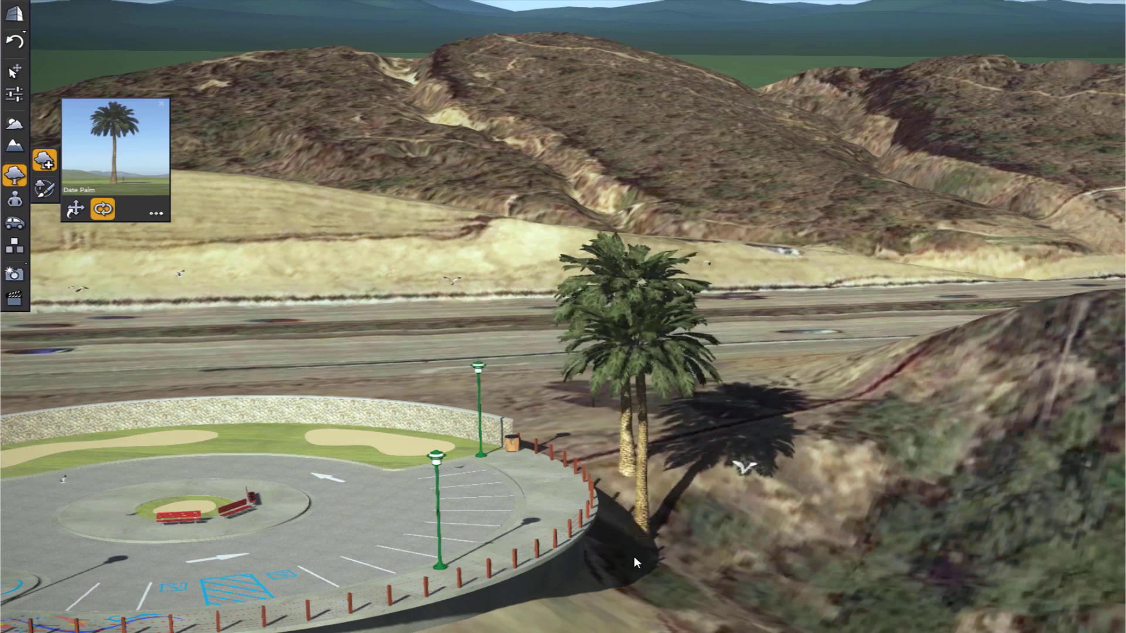
Plant a row of five Date Palms along the plaza's left edge
{"action": "key", "text": "Left"}
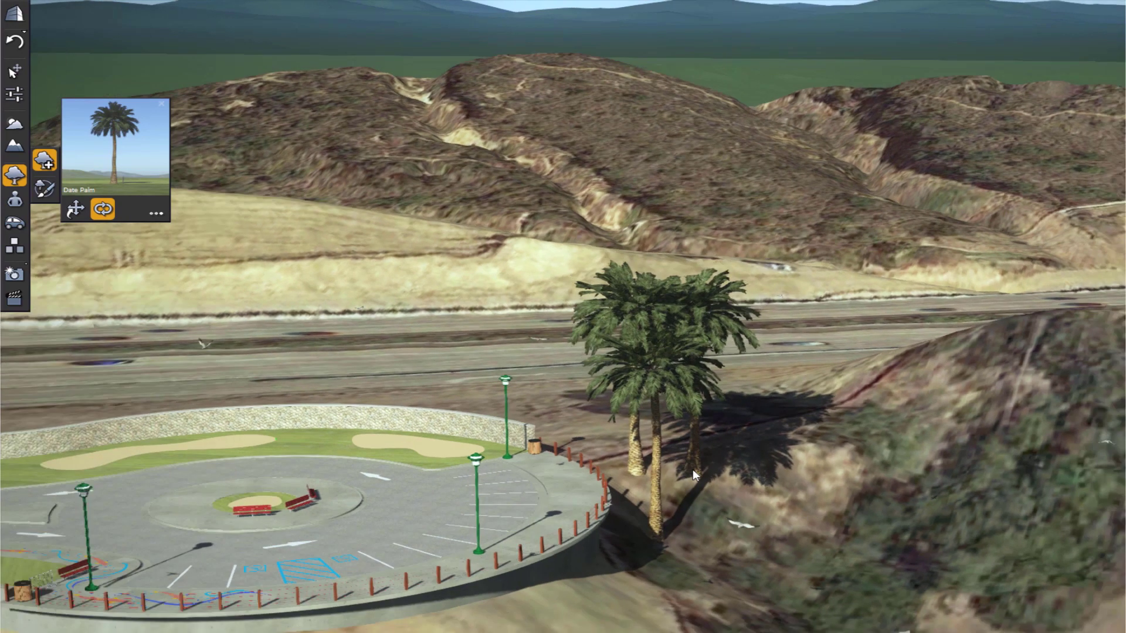
{"action": "scroll", "coordinate": [692, 469], "scroll_direction": "down", "scroll_amount": 5}
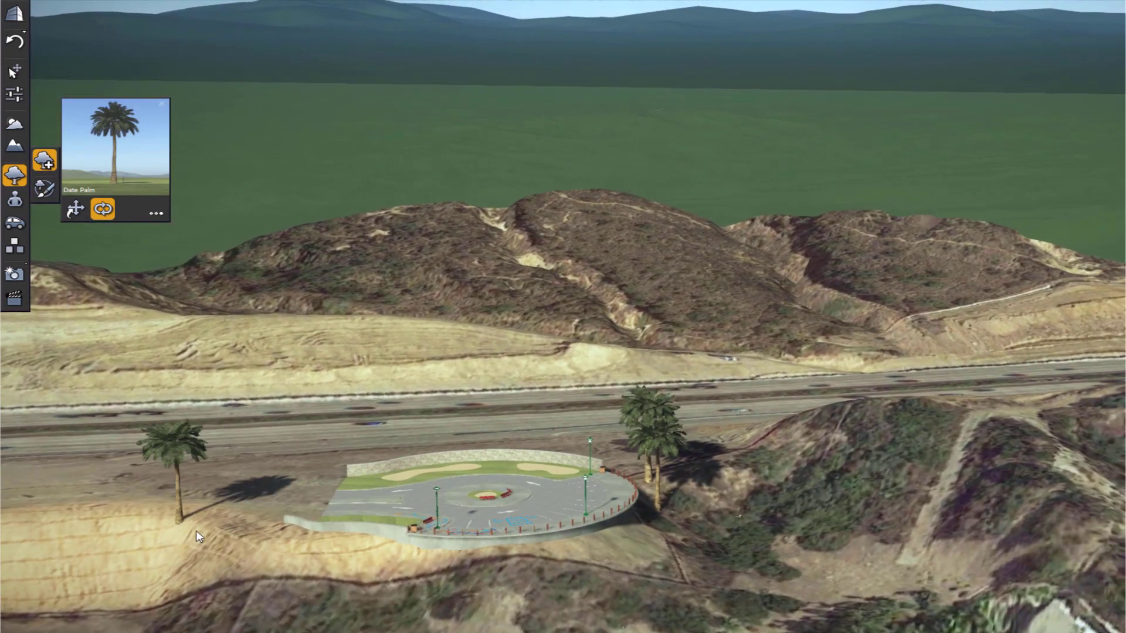
{"action": "left_click", "coordinate": [259, 548]}
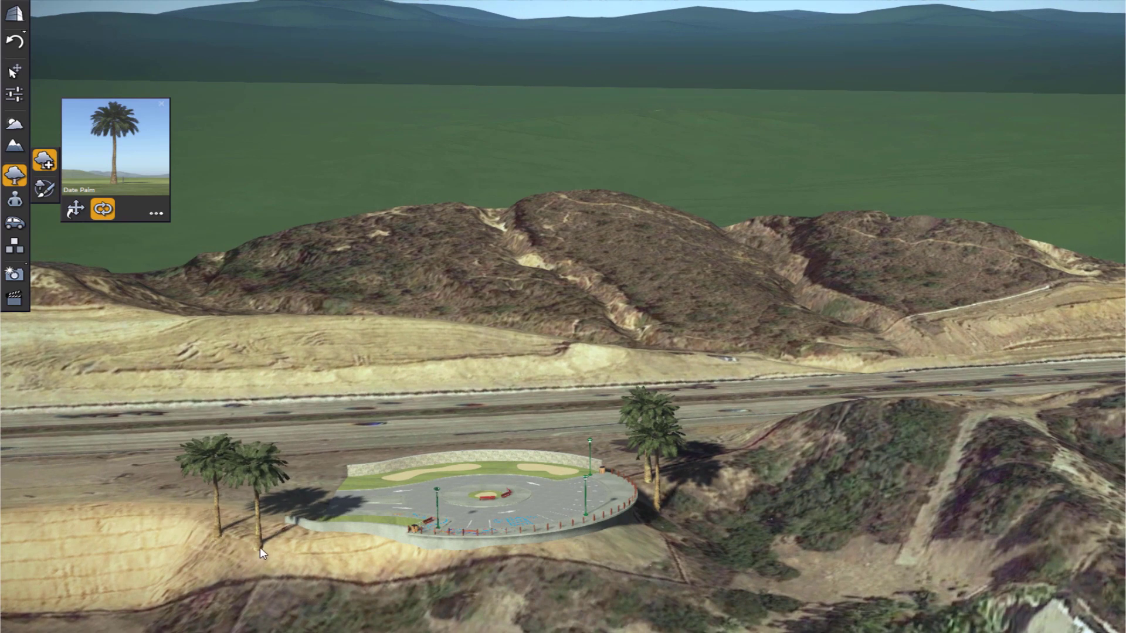
{"action": "left_click", "coordinate": [314, 551]}
{"action": "left_click", "coordinate": [371, 552]}
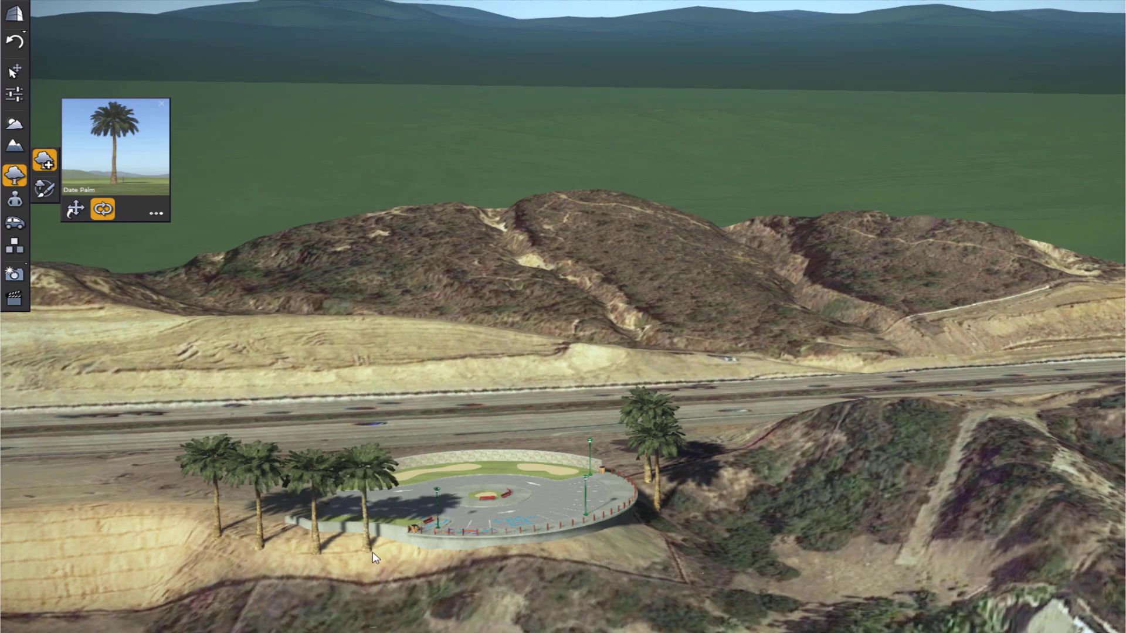
{"action": "left_click", "coordinate": [403, 566]}
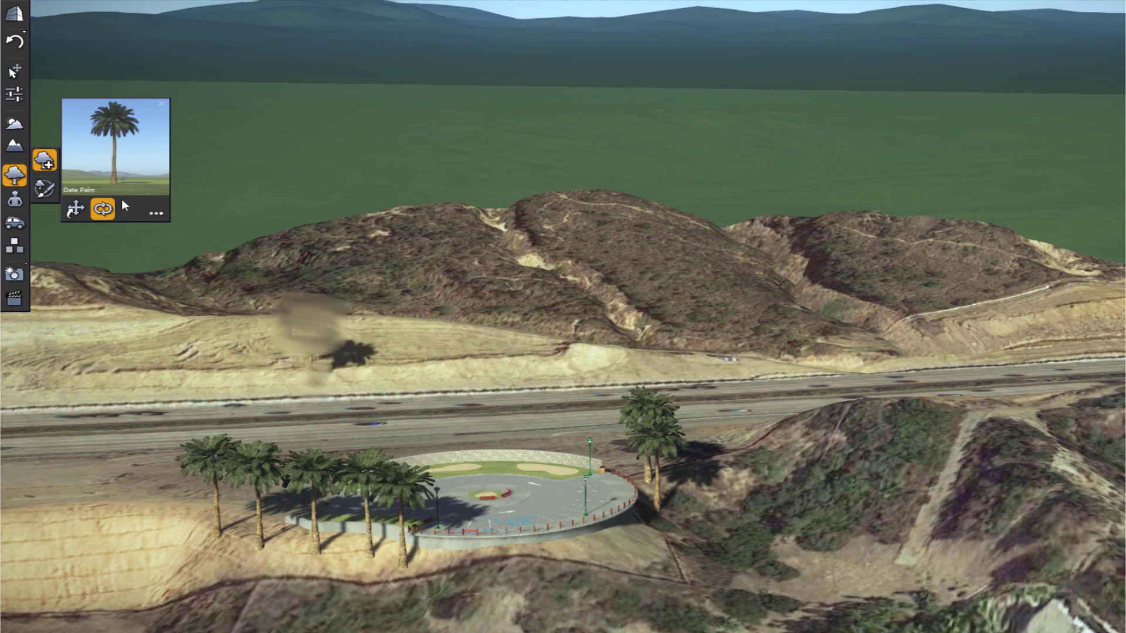
Stop placing palms and orbit the view up around the plaza
{"action": "key", "text": "Escape"}
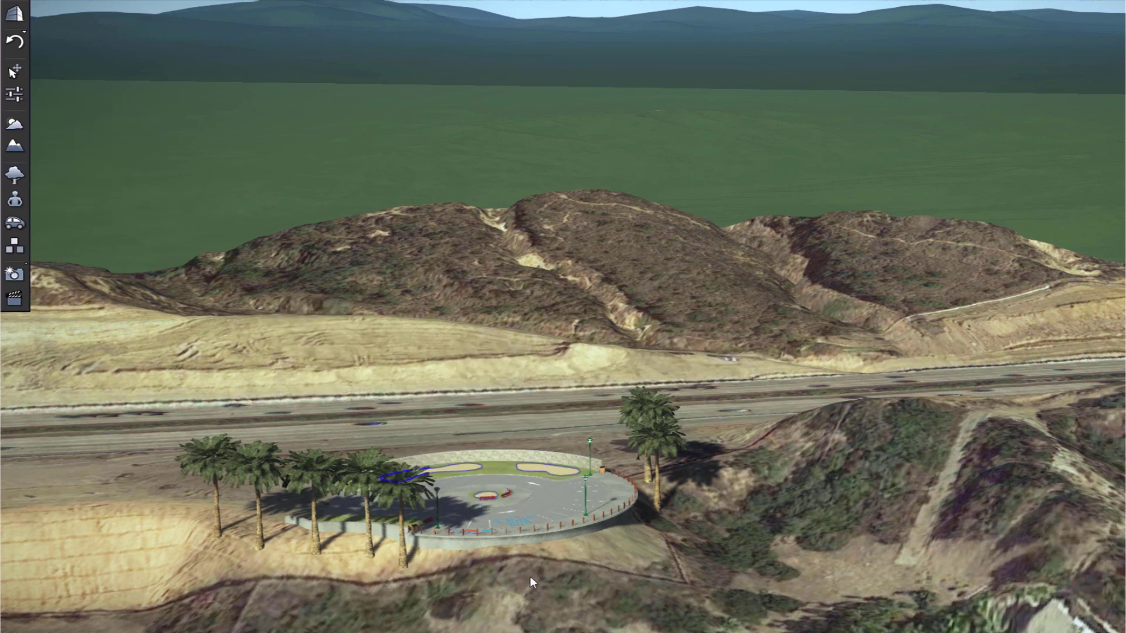
{"action": "scroll", "coordinate": [367, 531], "scroll_direction": "up", "scroll_amount": 5}
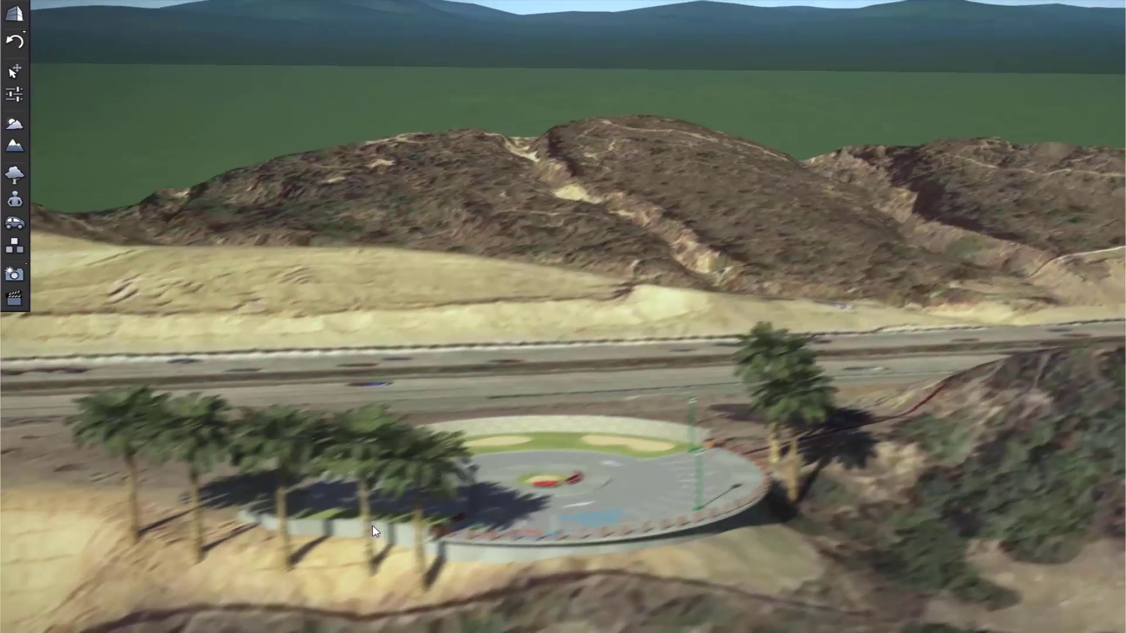
{"action": "left_click", "coordinate": [372, 525]}
{"action": "middle_click_drag", "start_coordinate": [395, 520], "coordinate": [463, 554]}
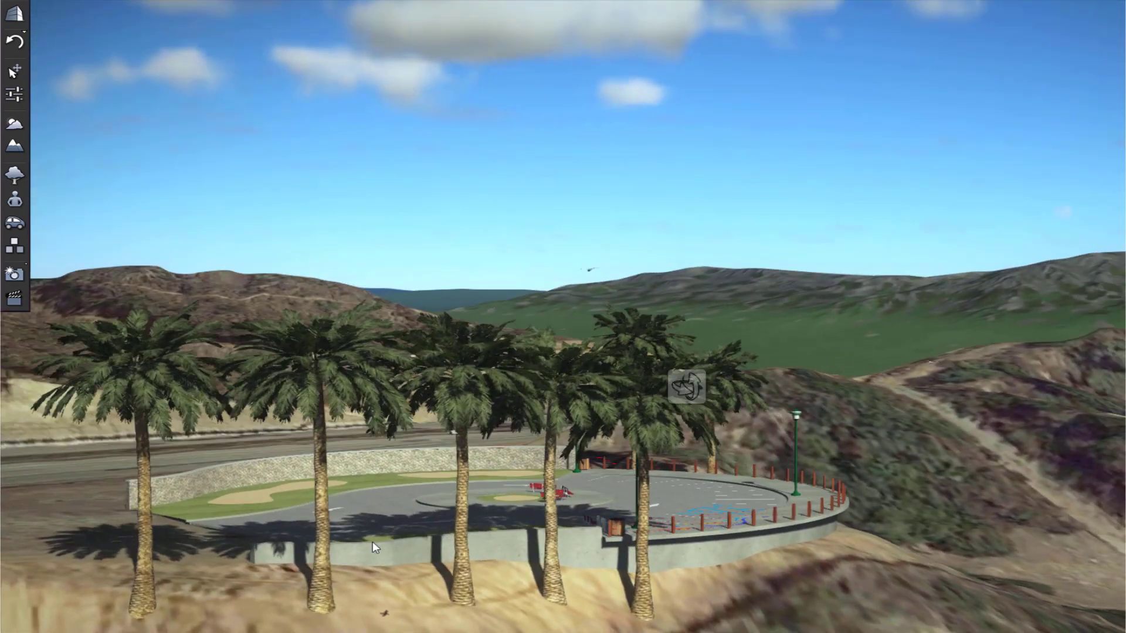
{"action": "left_click", "coordinate": [490, 480]}
Raise the Wind in Plants slider to about midway in the sun and weather settings
{"action": "scroll", "coordinate": [494, 477], "scroll_direction": "up", "scroll_amount": 3}
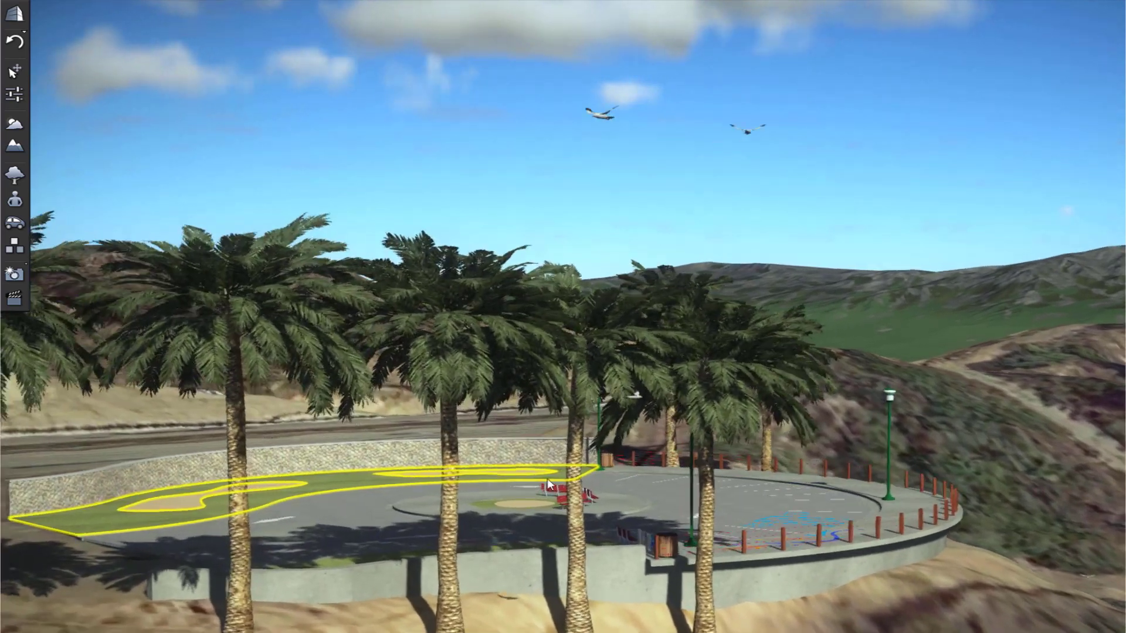
{"action": "left_click", "coordinate": [20, 124]}
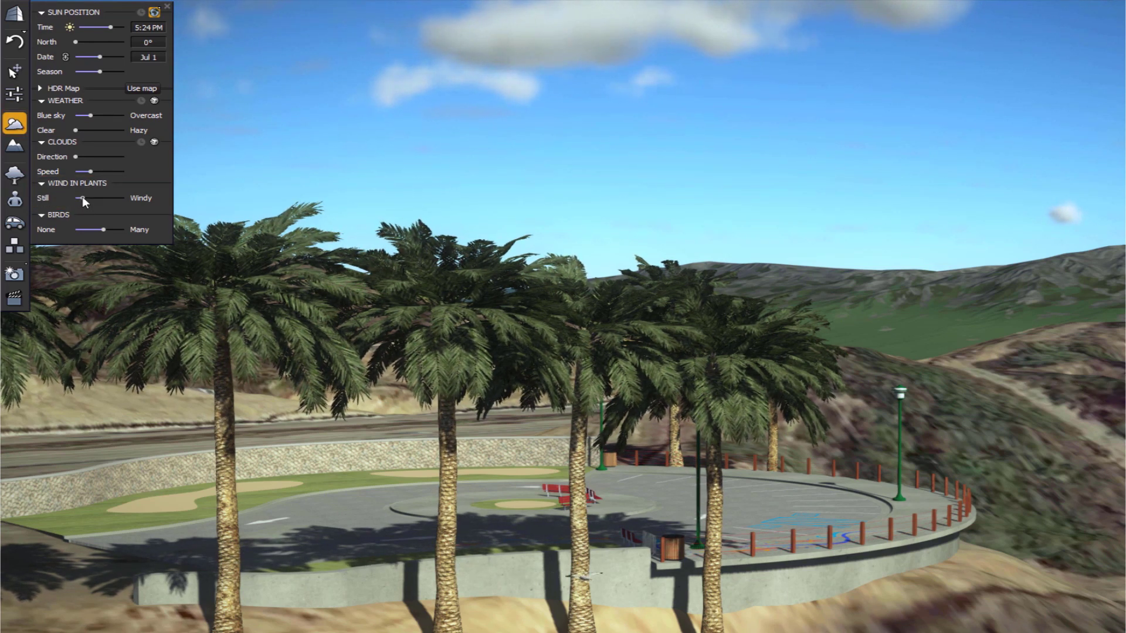
{"action": "left_click_drag", "start_coordinate": [83, 197], "coordinate": [107, 200]}
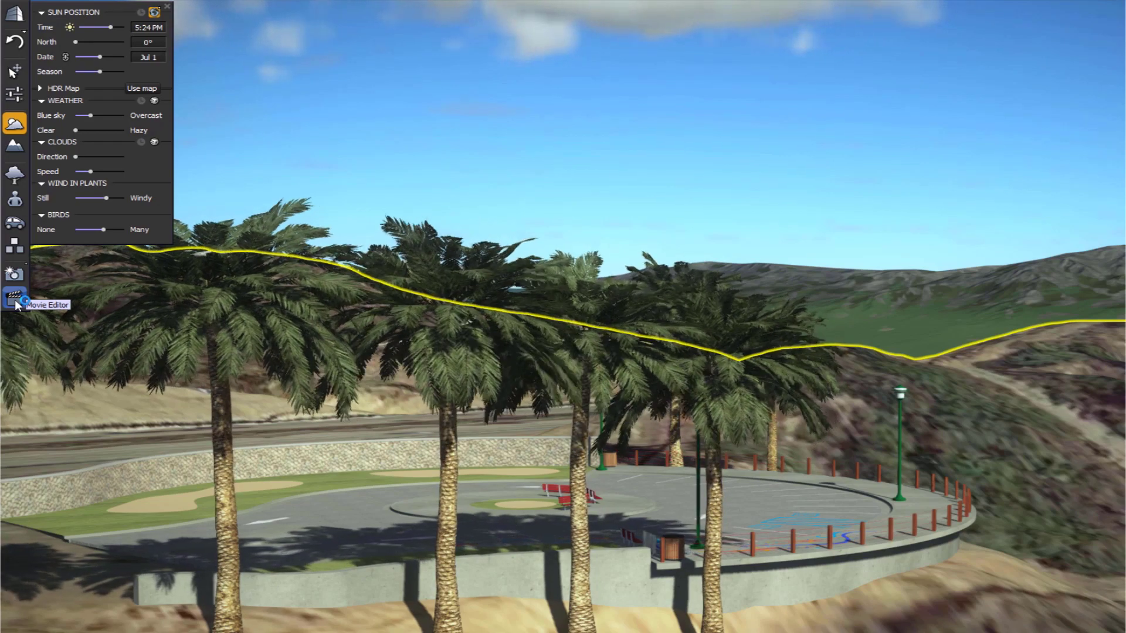
Load the recent Vista Point April 2019 scene without saving the current scene
{"action": "left_click", "coordinate": [557, 223]}
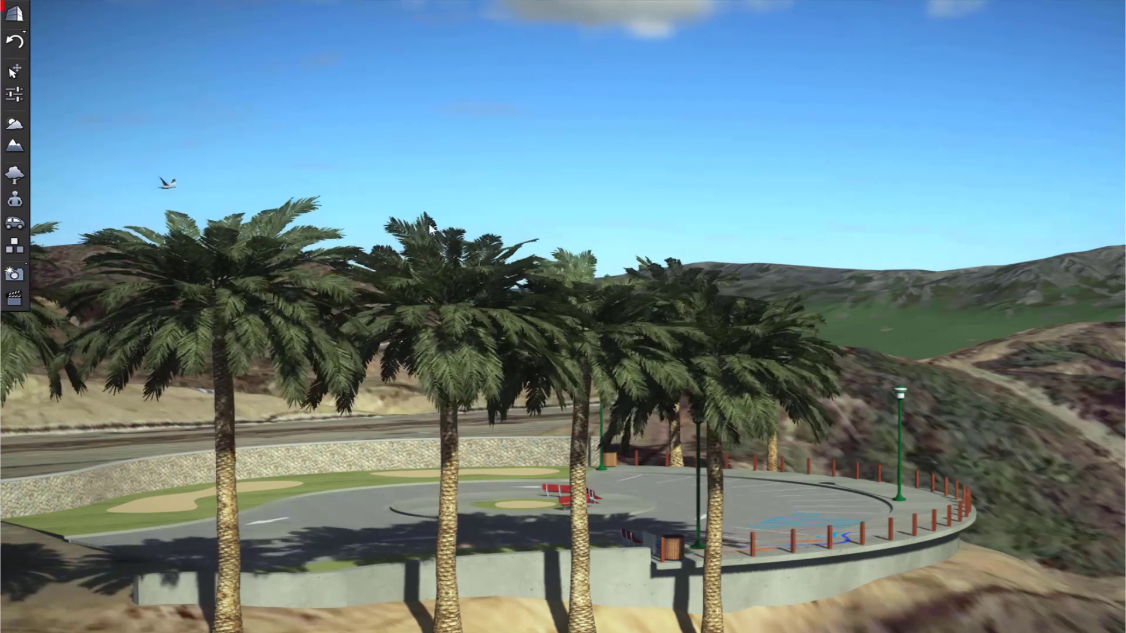
{"action": "left_click", "coordinate": [14, 15]}
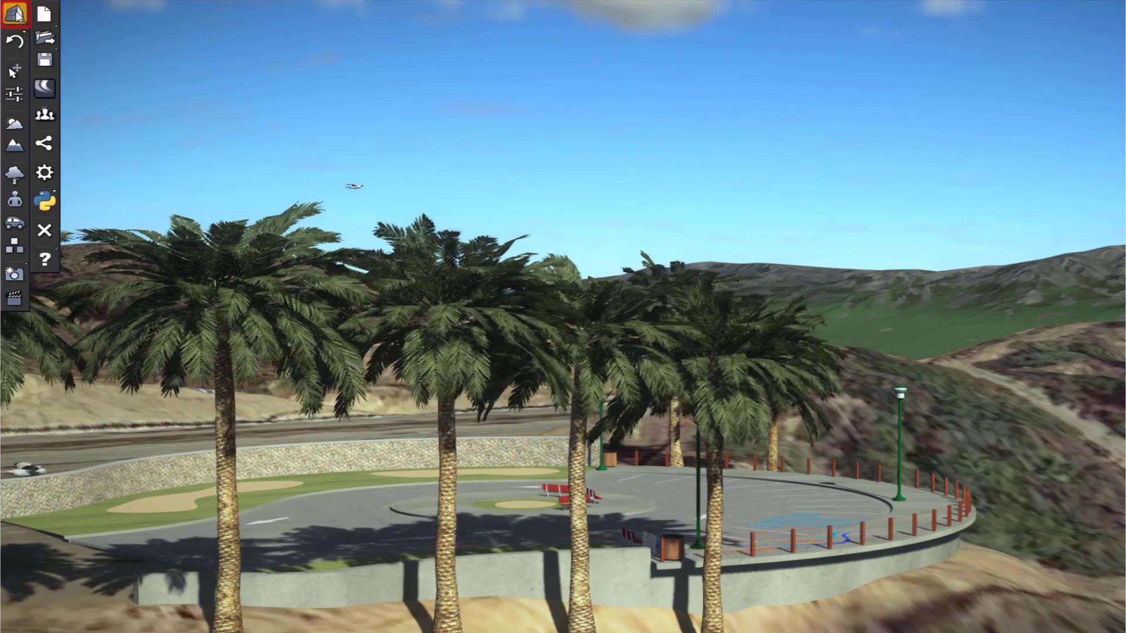
{"action": "left_click", "coordinate": [45, 38]}
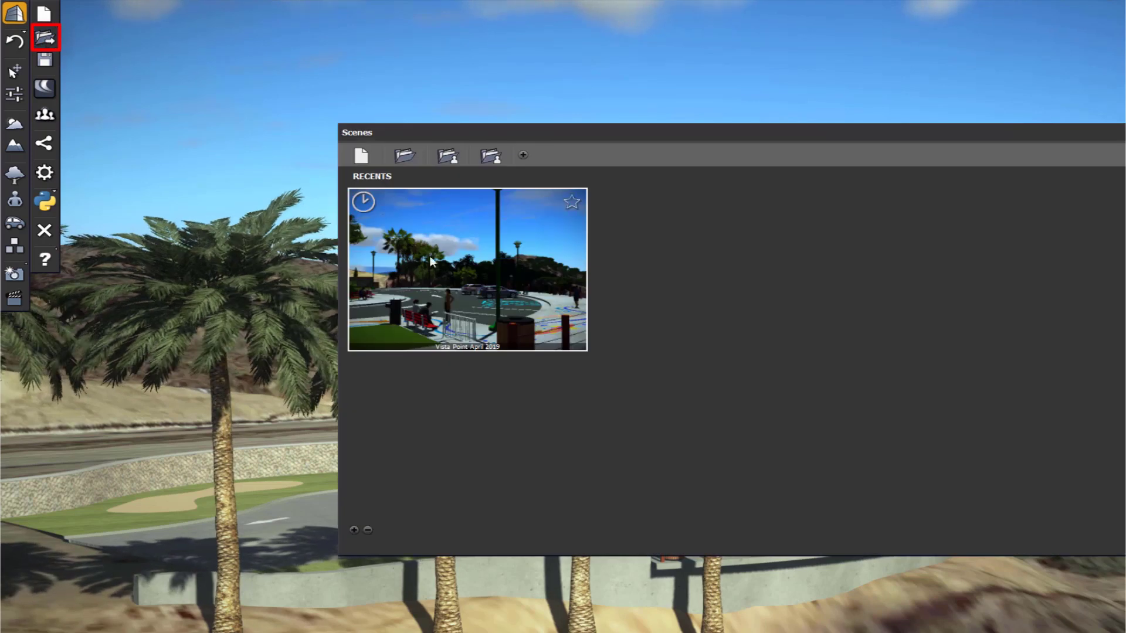
{"action": "left_click", "coordinate": [456, 271]}
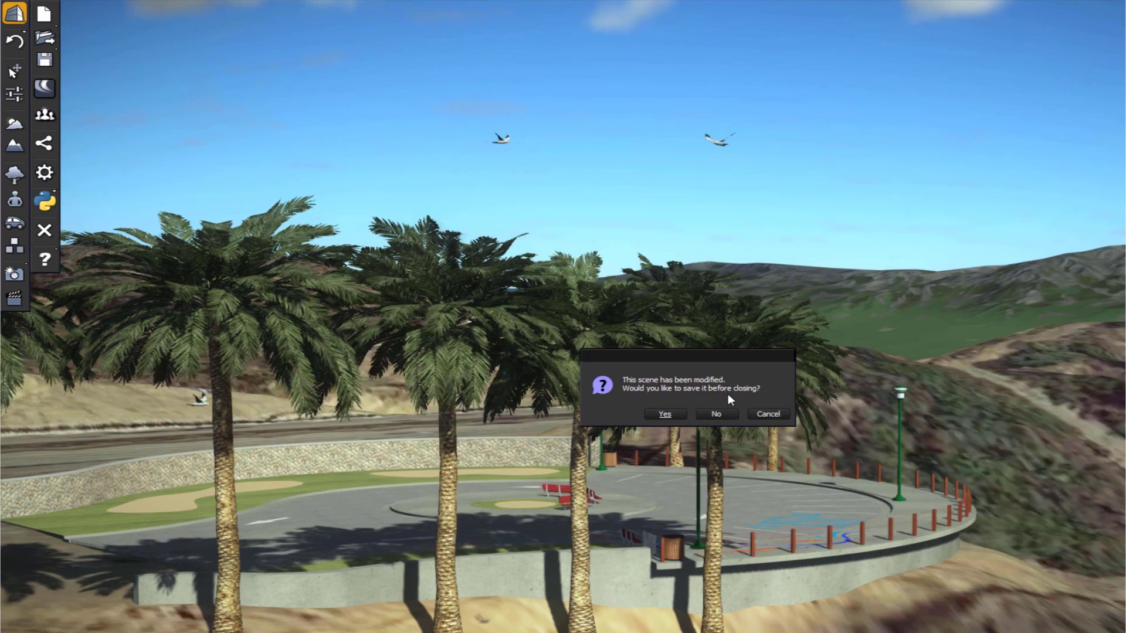
{"action": "left_click", "coordinate": [717, 413]}
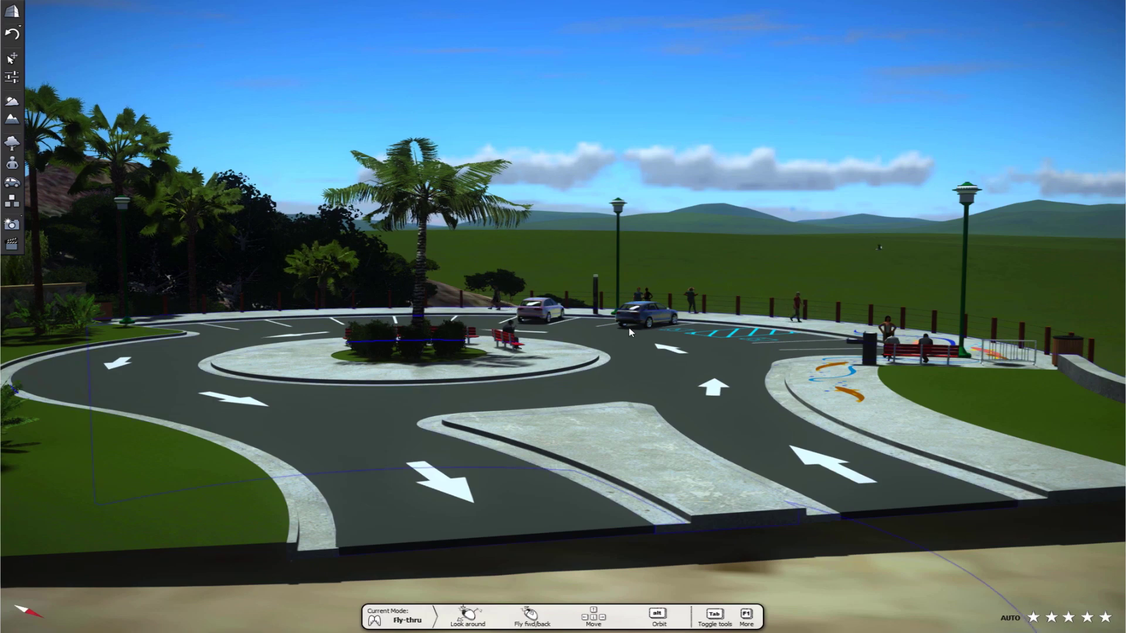
Orbit around the loaded roundabout scene, then play Vista Point April 2019.avi in VLC
{"action": "right_click_drag", "start_coordinate": [629, 333], "coordinate": [545, 381], "text": "alt"}
{"action": "right_click_drag", "start_coordinate": [561, 317], "coordinate": [525, 319], "text": "alt"}
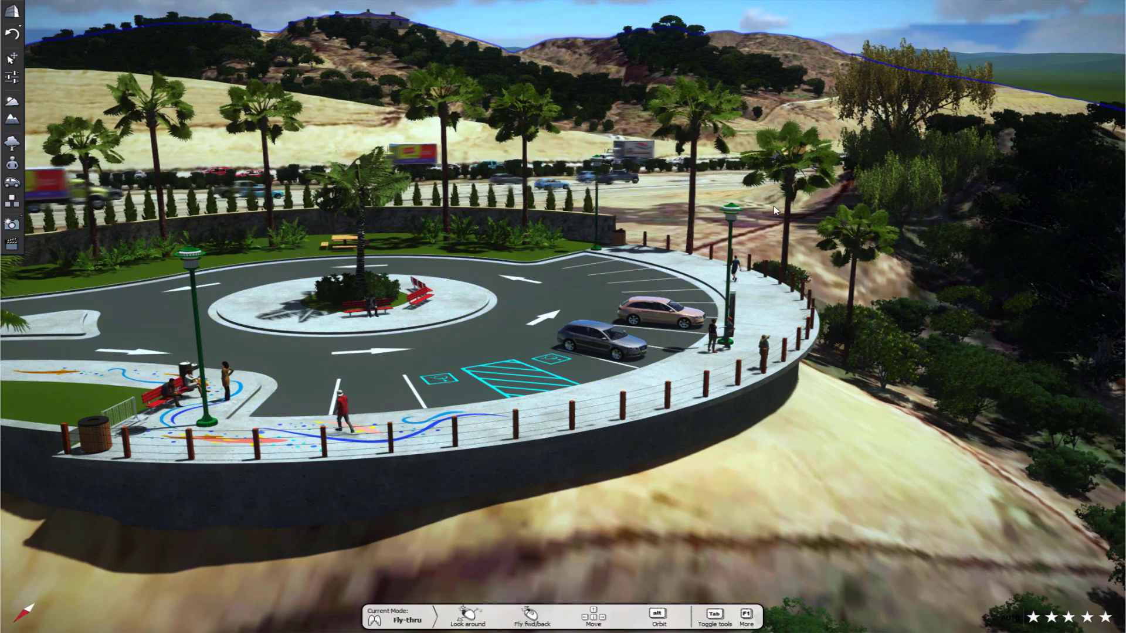
{"action": "right_click_drag", "start_coordinate": [704, 310], "coordinate": [609, 317], "text": "alt"}
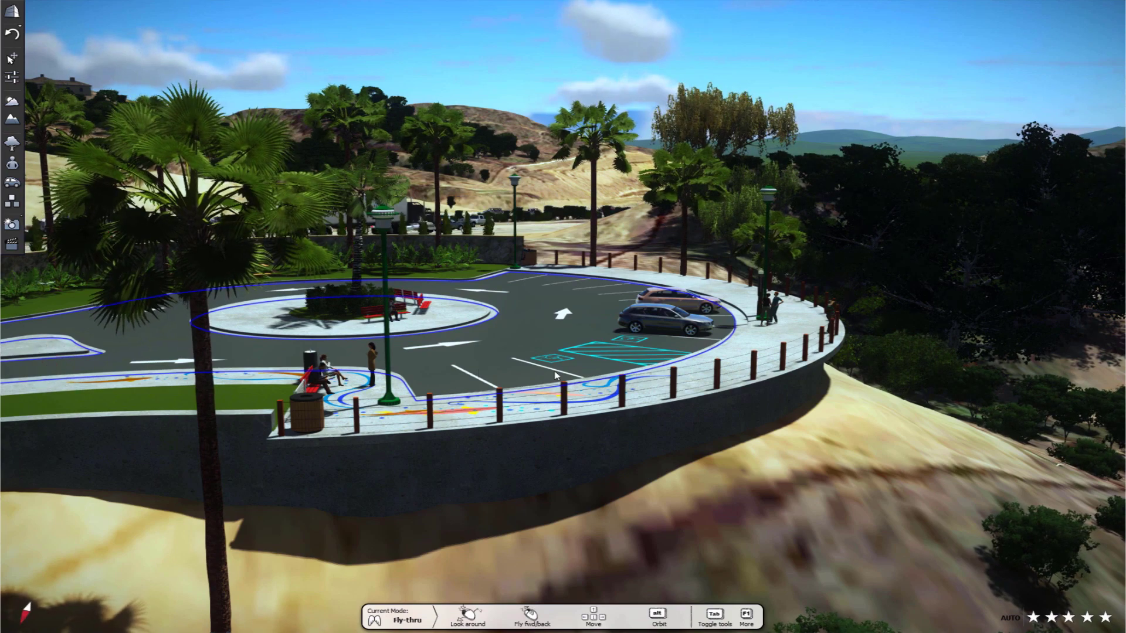
{"action": "right_click_drag", "start_coordinate": [561, 317], "coordinate": [1023, 251]}
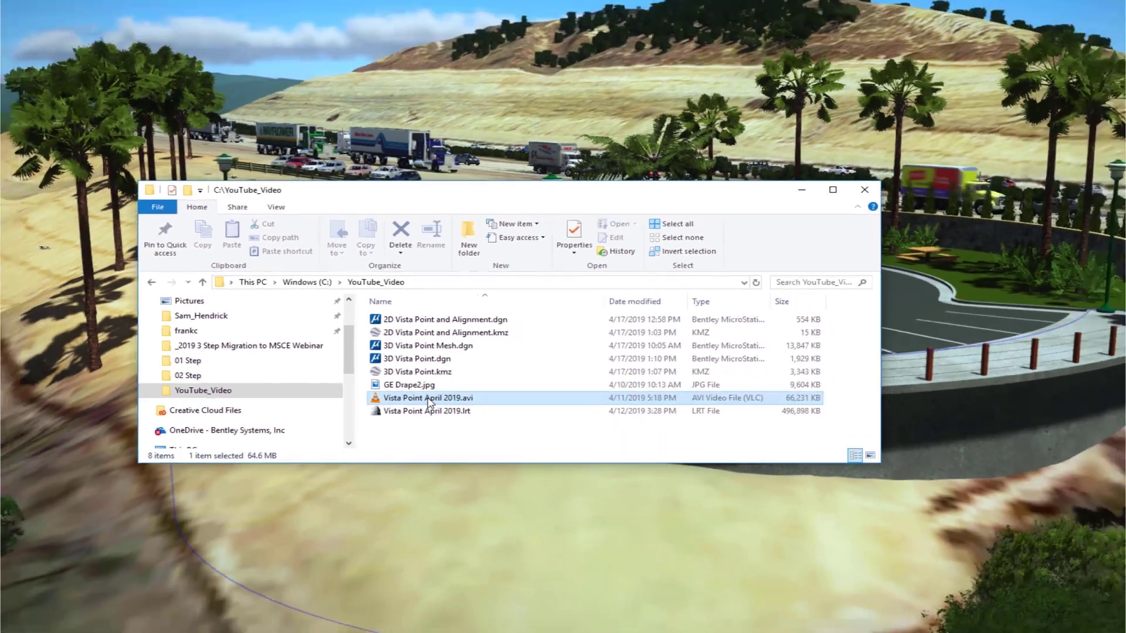
{"action": "double_click", "coordinate": [461, 432]}
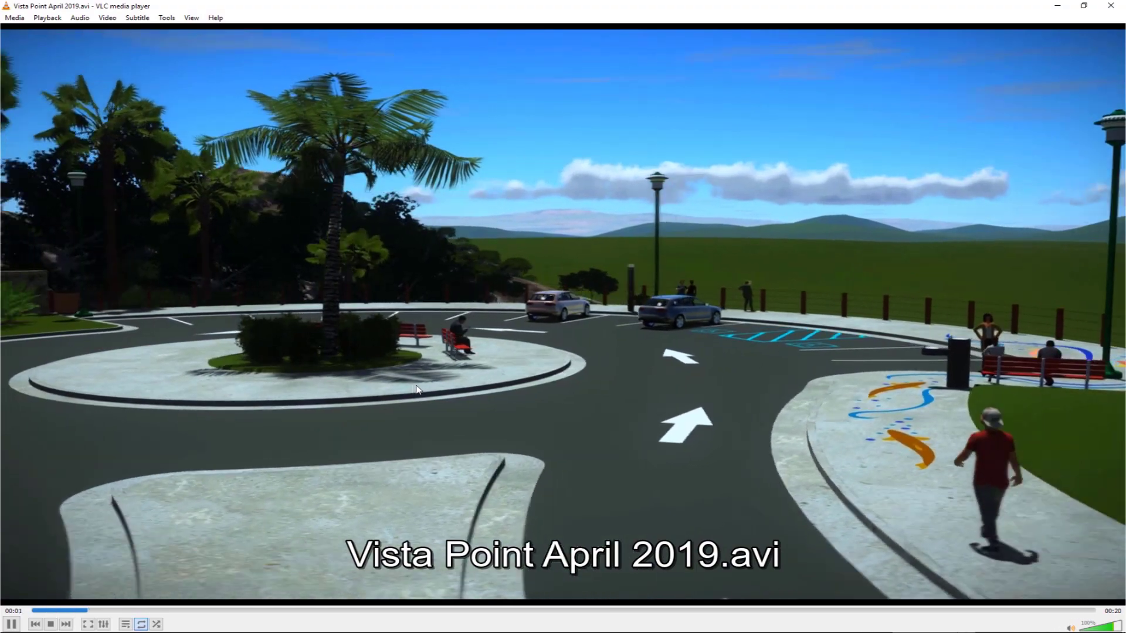